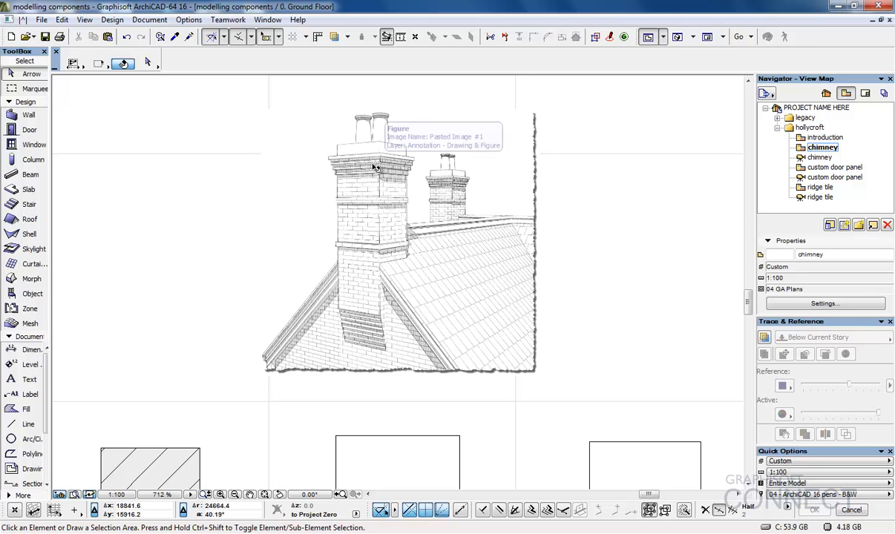
# - Open the chimney 3D view and convert the tall wall block to a morph
pyautogui.scroll(-3, 435, 391)
pyautogui.moveTo(434, 361); pyautogui.dragTo(419, 226, button='middle')
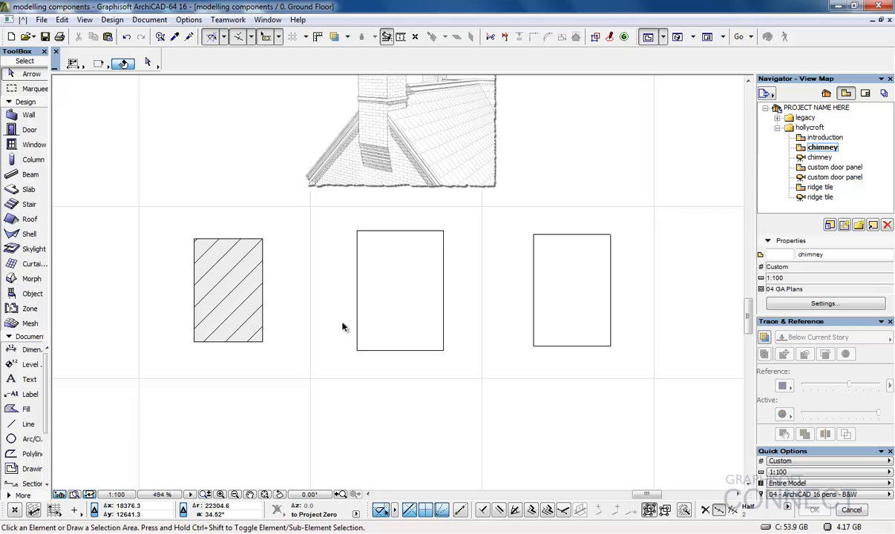
pyautogui.doubleClick(818, 158)
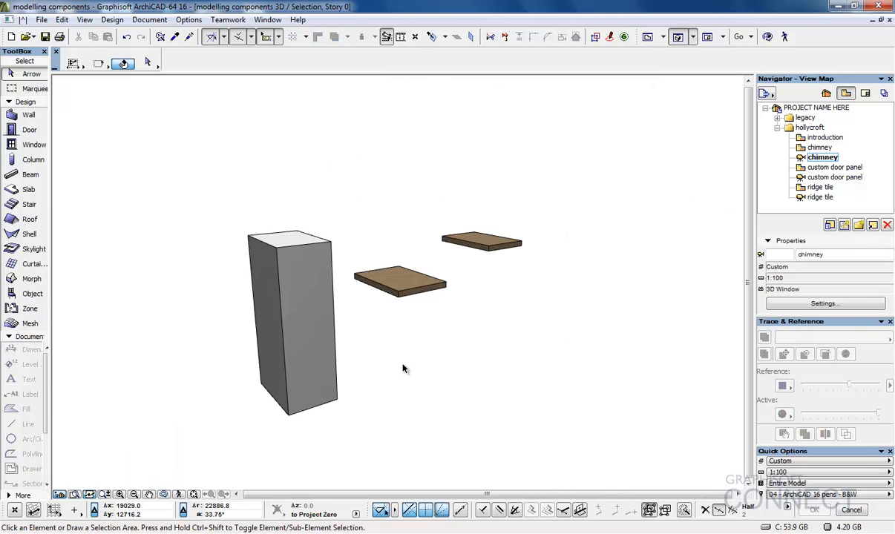
pyautogui.click(306, 313)
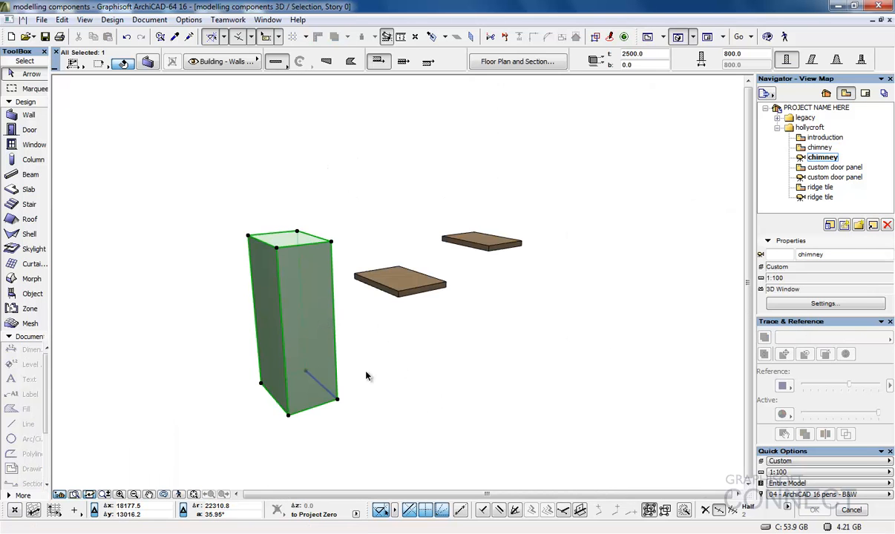
pyautogui.rightClick(295, 309)
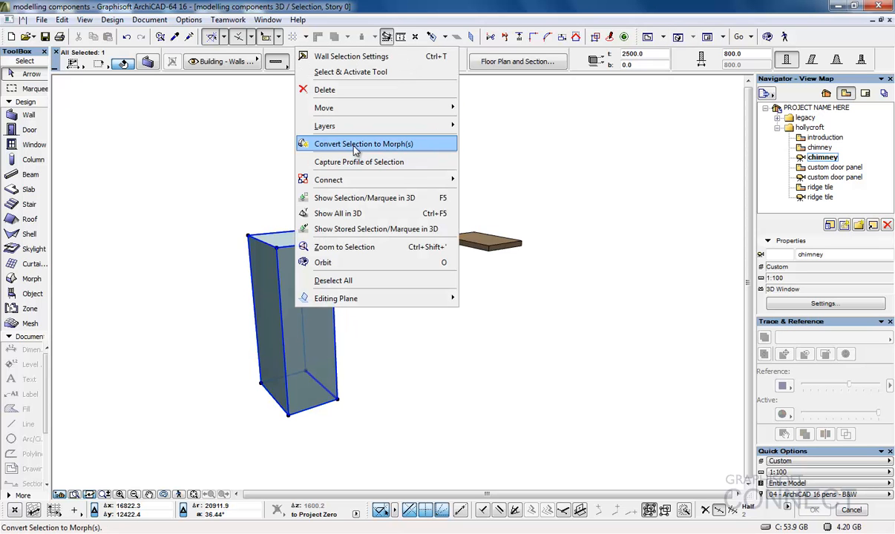
pyautogui.click(356, 151)
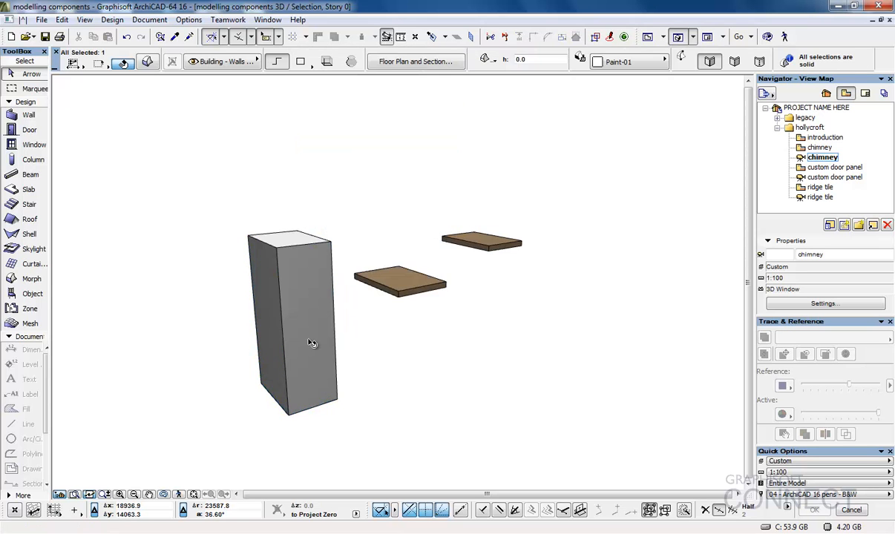
# - Start a stepped line on the block's end face at the bottom edge's midpoint, going 250 up and 100 across
pyautogui.keyDown('shift'); pyautogui.moveTo(309, 344); pyautogui.dragTo(242, 312, button='middle'); pyautogui.keyUp('shift')
pyautogui.scroll(2, 299, 346)
pyautogui.click(299, 435)
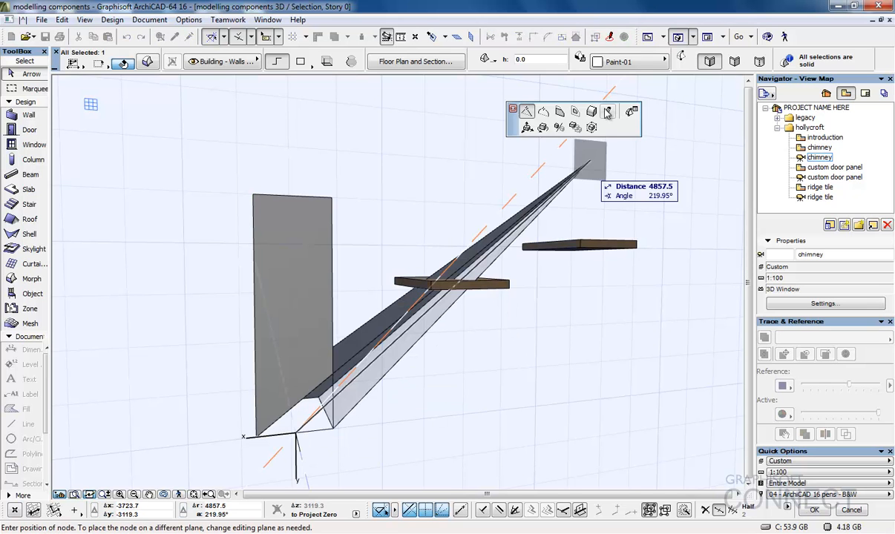
pyautogui.click(575, 111)
pyautogui.scroll(1, 297, 423)
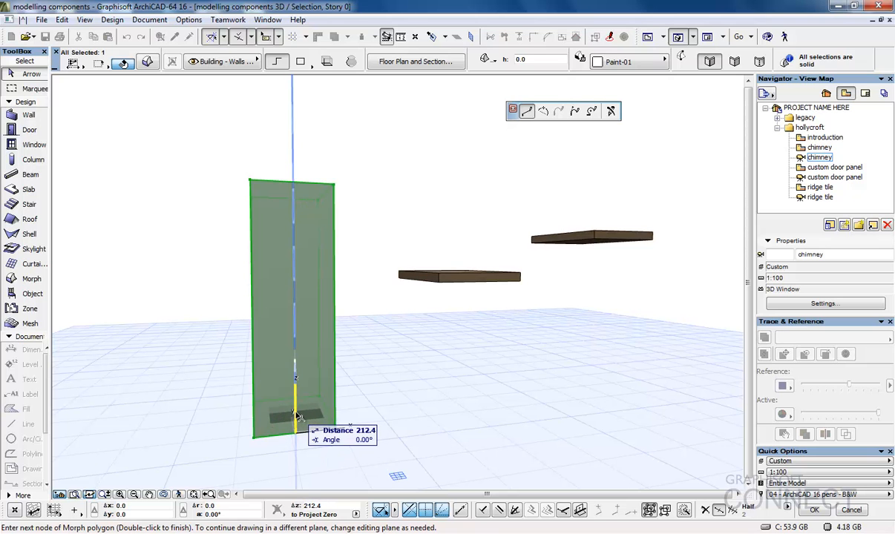
pyautogui.write('250')
pyautogui.press('Return')
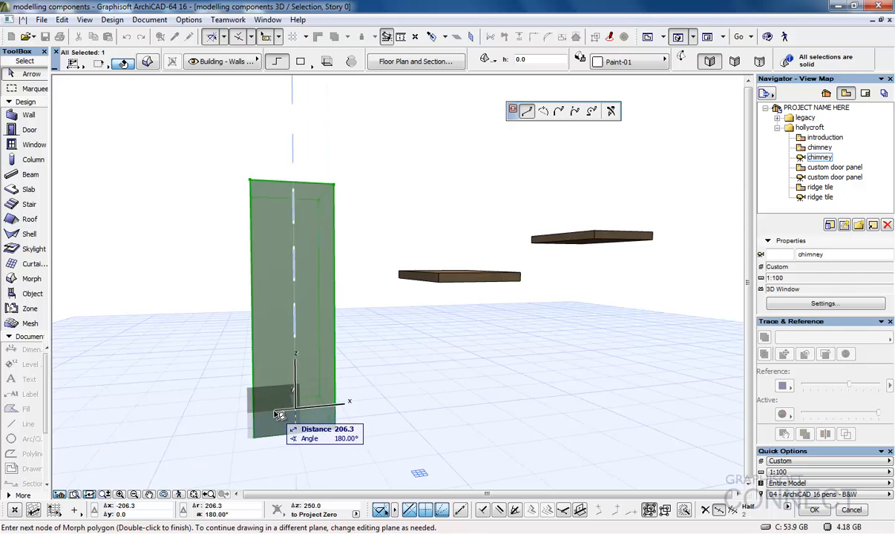
pyautogui.write('r100')
pyautogui.press('Return')
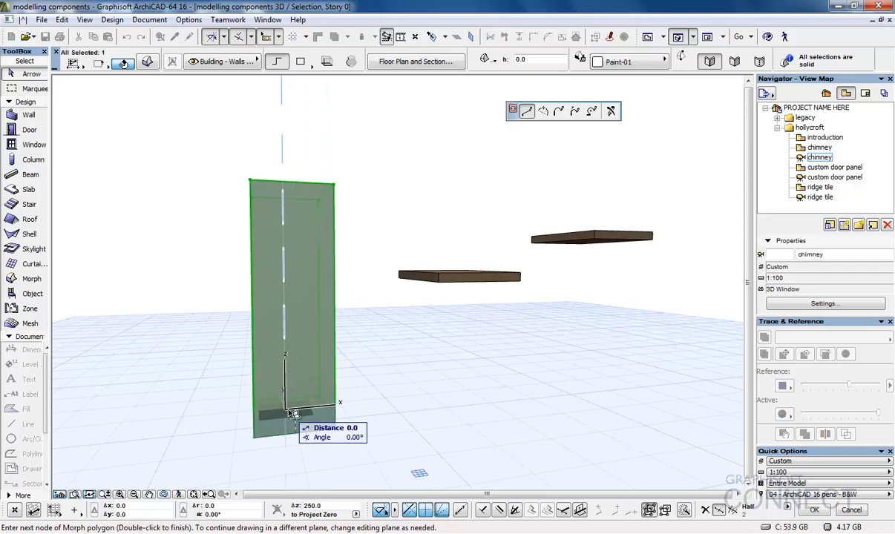
# - Continue the stepped line with risers of 250 and treads of 100, ending it on the face's vertical edge
pyautogui.write('250')
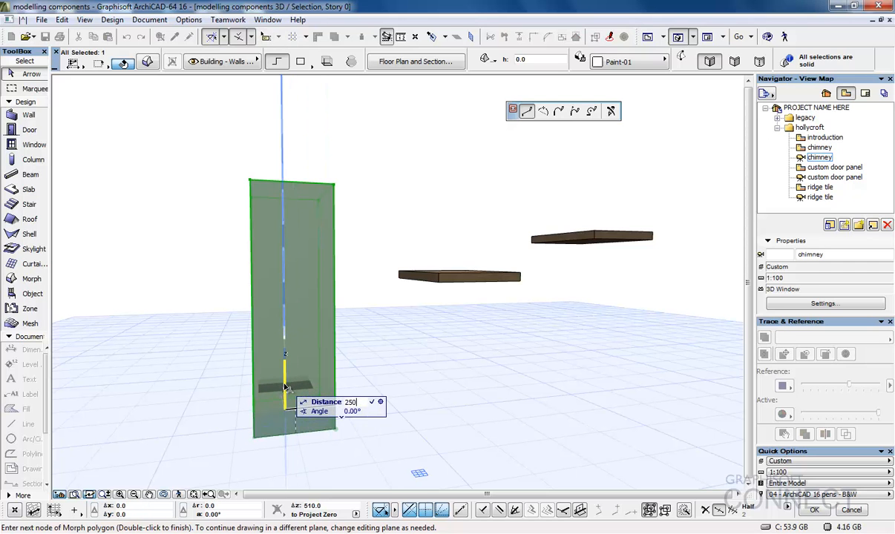
pyautogui.press('Return')
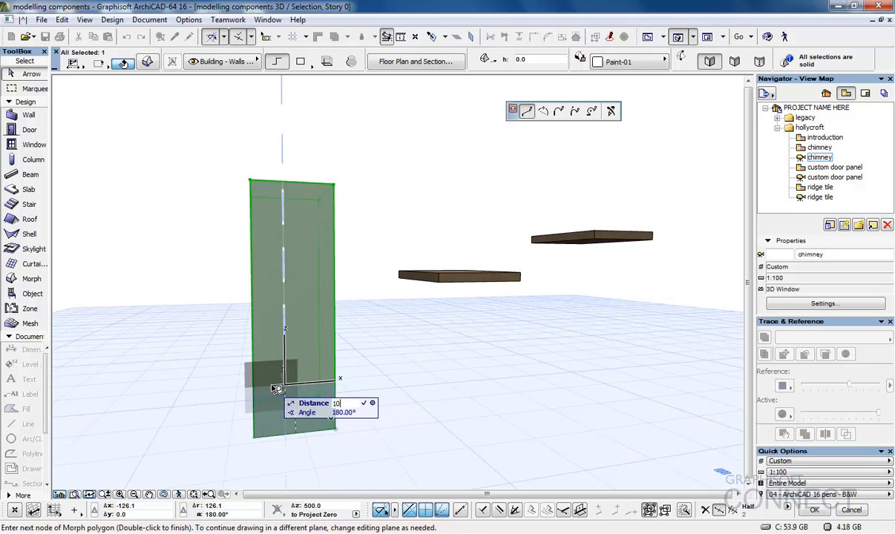
pyautogui.click(276, 389)
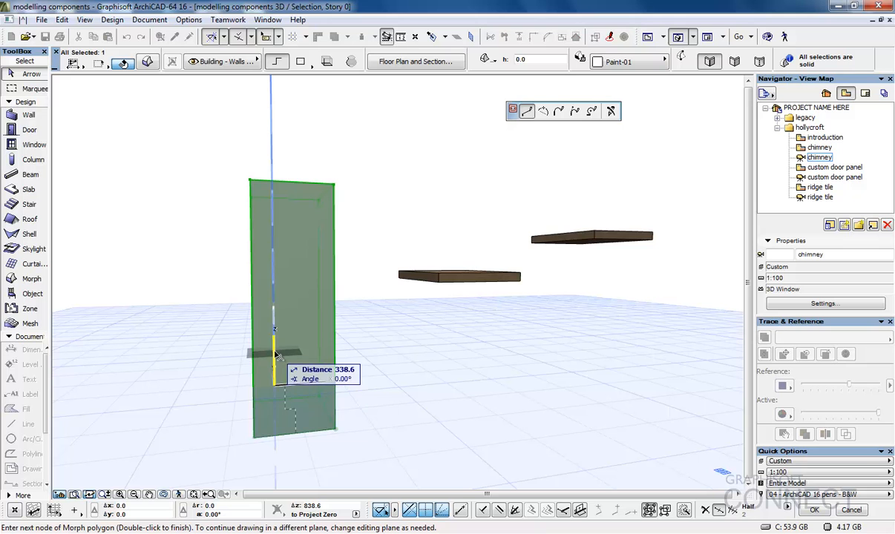
pyautogui.write('250')
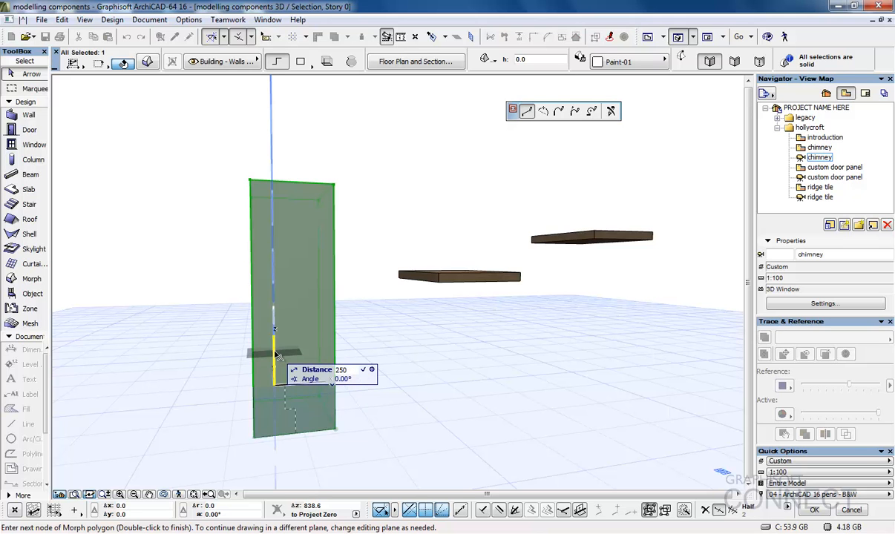
pyautogui.press('Return')
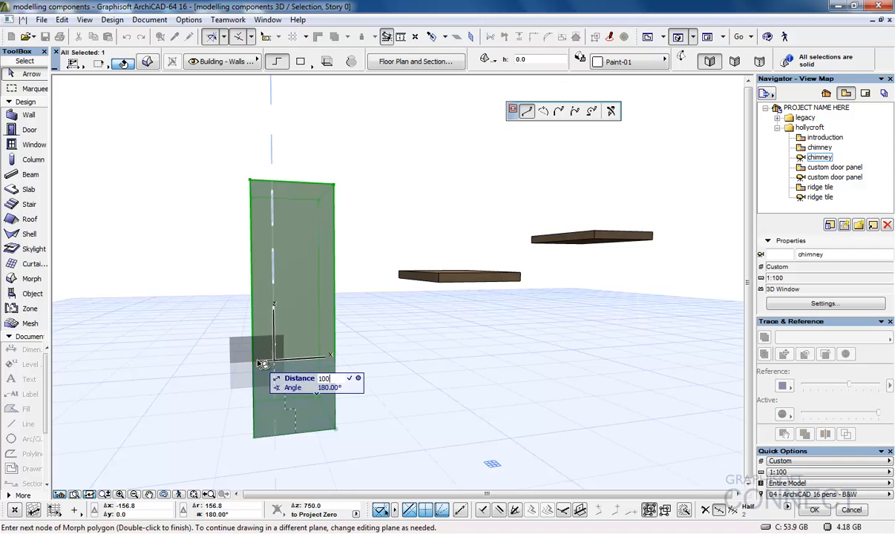
pyautogui.press('Tab')
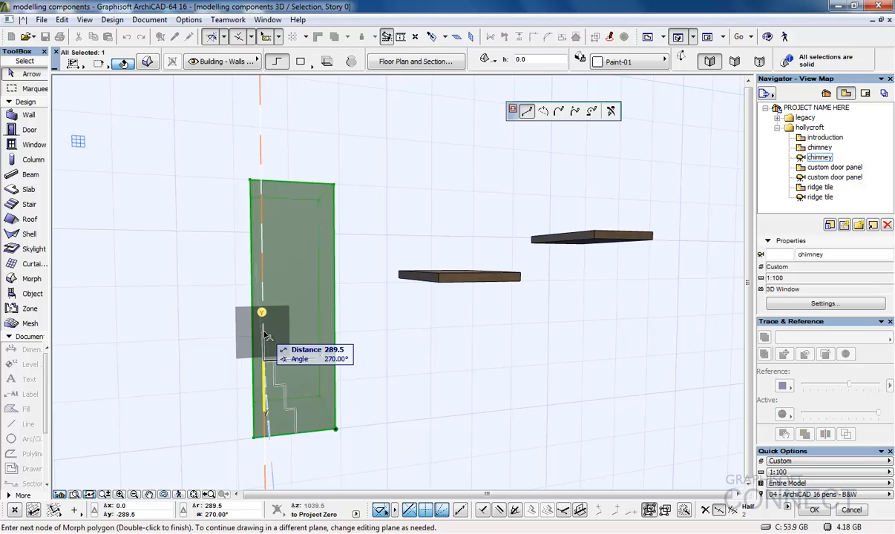
pyautogui.click(263, 333)
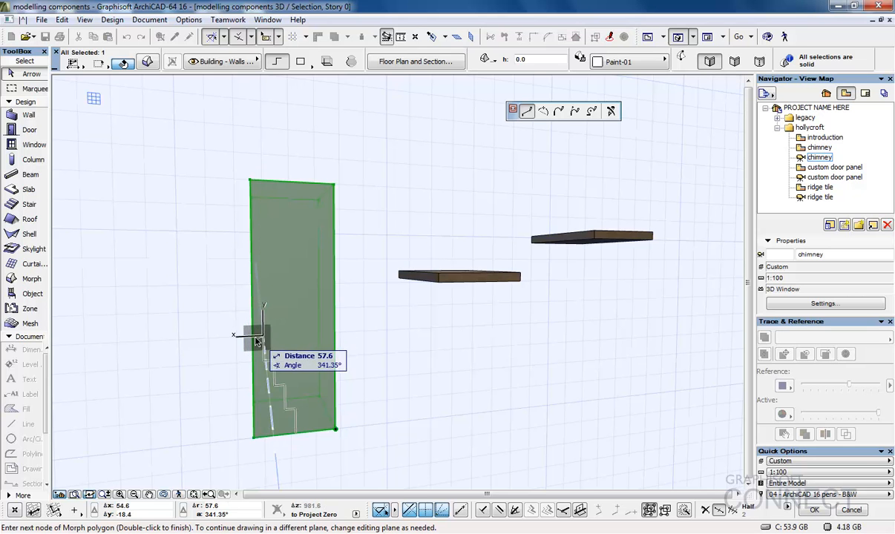
pyautogui.doubleClick(253, 337)
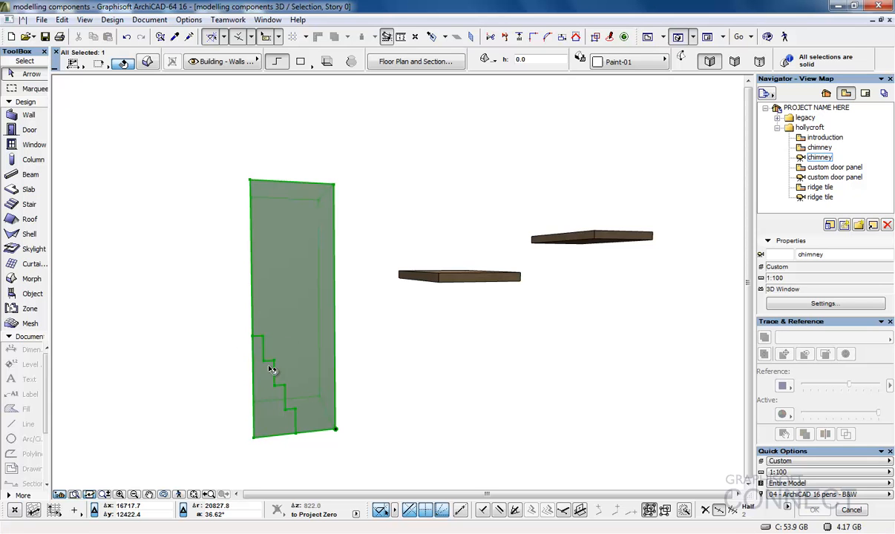
# - Push the stepped face through the full depth of the block to cut away the lower corner
pyautogui.keyDown('shift'); pyautogui.moveTo(288, 397); pyautogui.dragTo(300, 418, button='middle'); pyautogui.keyUp('shift')
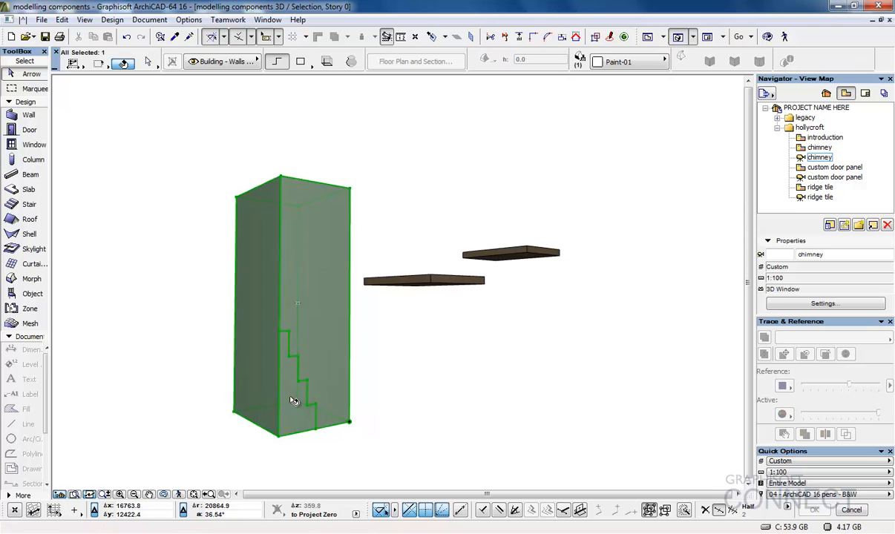
pyautogui.keyDown('ctrl'); pyautogui.keyDown('shift'); pyautogui.click(294, 401); pyautogui.keyUp('shift'); pyautogui.keyUp('ctrl')
pyautogui.click(291, 398)
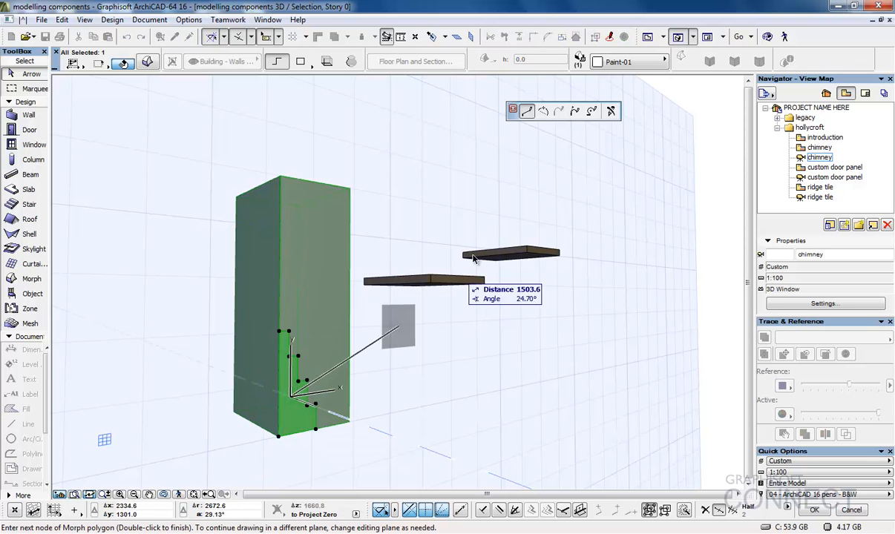
pyautogui.click(611, 111)
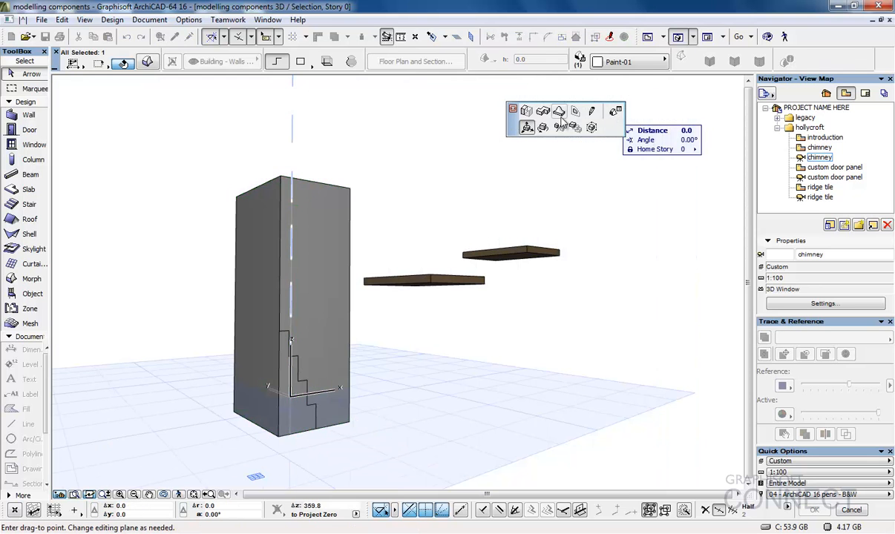
pyautogui.click(528, 114)
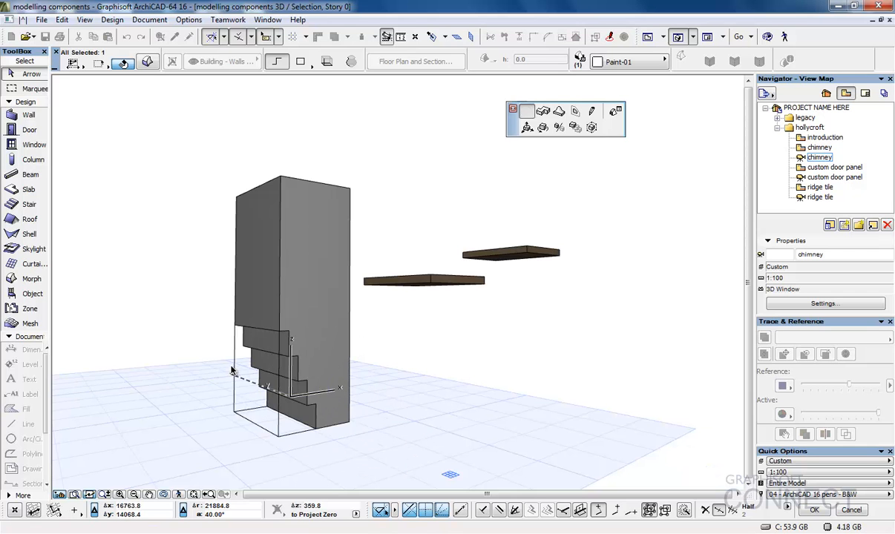
pyautogui.click(232, 371)
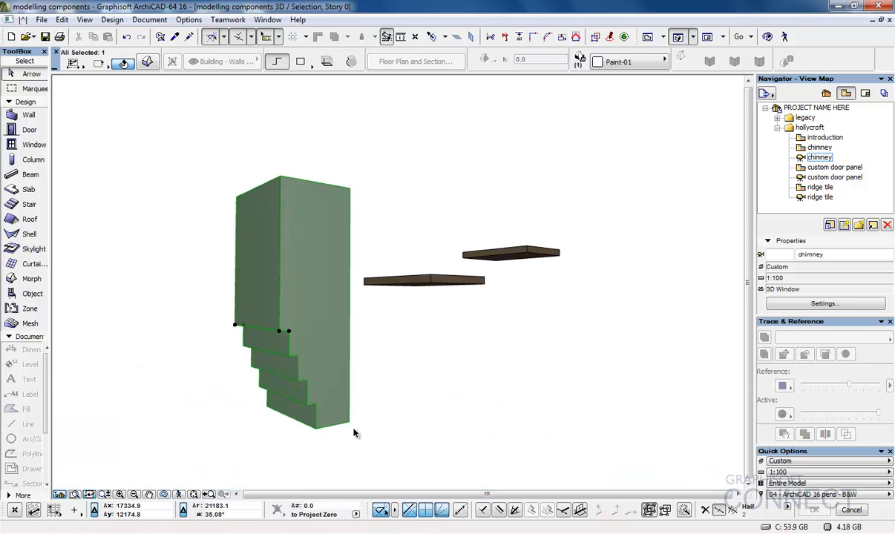
# - Fillet one of the lower step edges of the chimney morph with a radius of 50
pyautogui.click(295, 426)
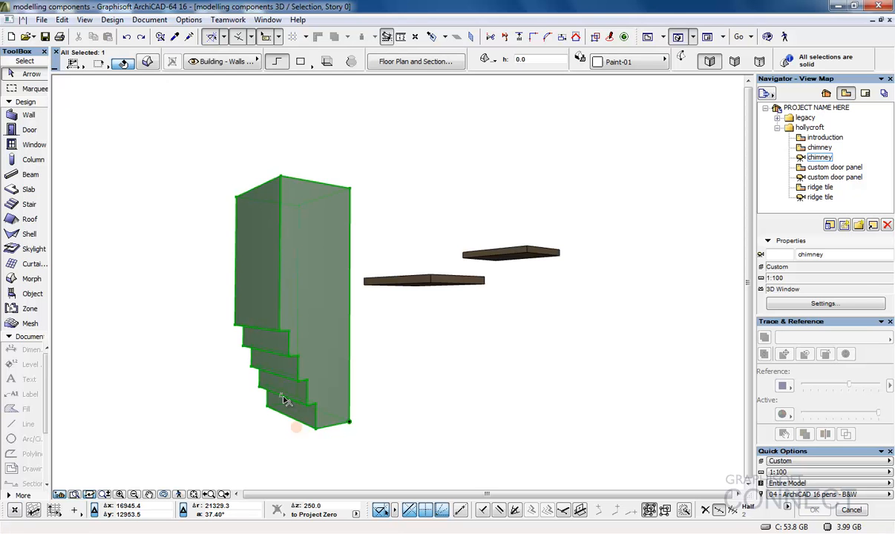
pyautogui.click(288, 401)
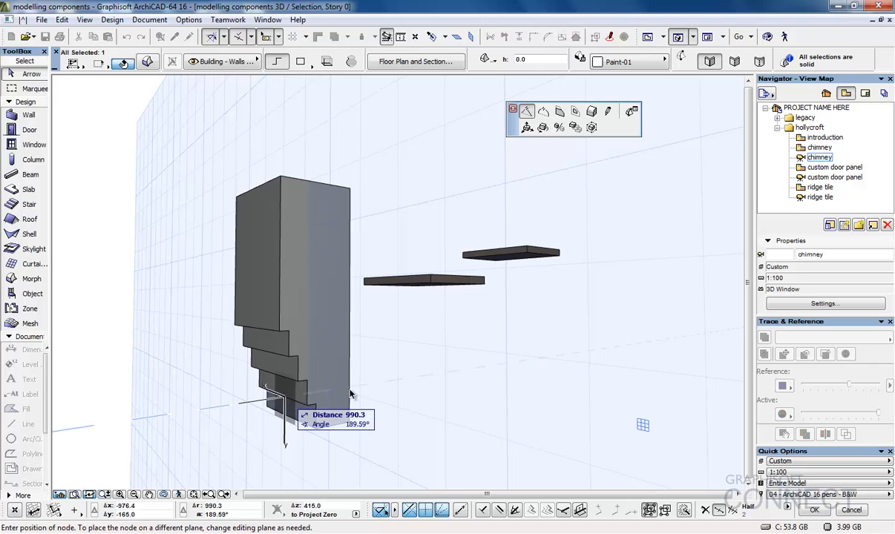
pyautogui.click(591, 111)
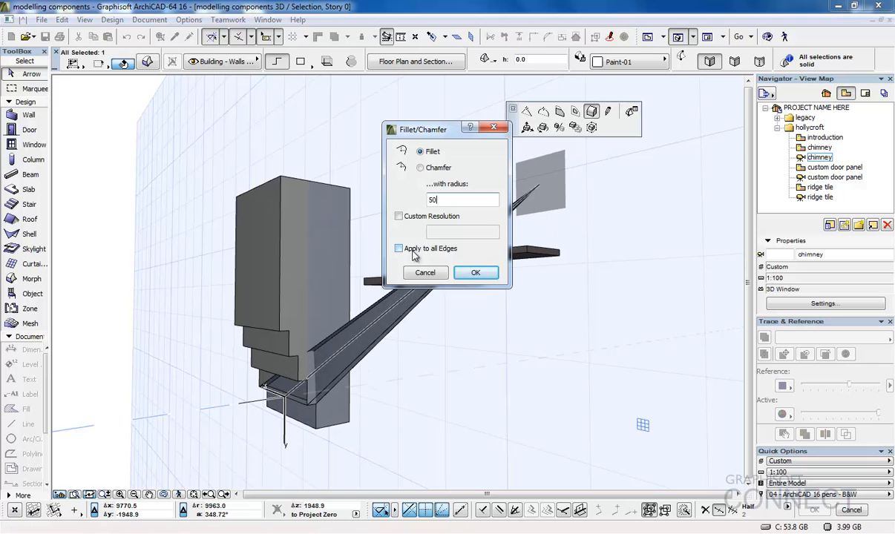
pyautogui.press('Return')
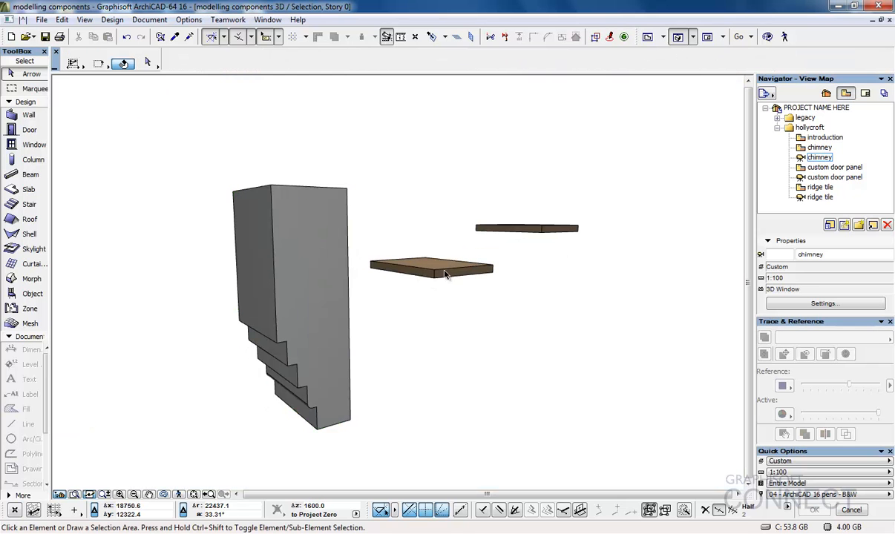
# - Place the two slabs as bands around the chimney shaft and convert both to morphs
pyautogui.click(438, 273)
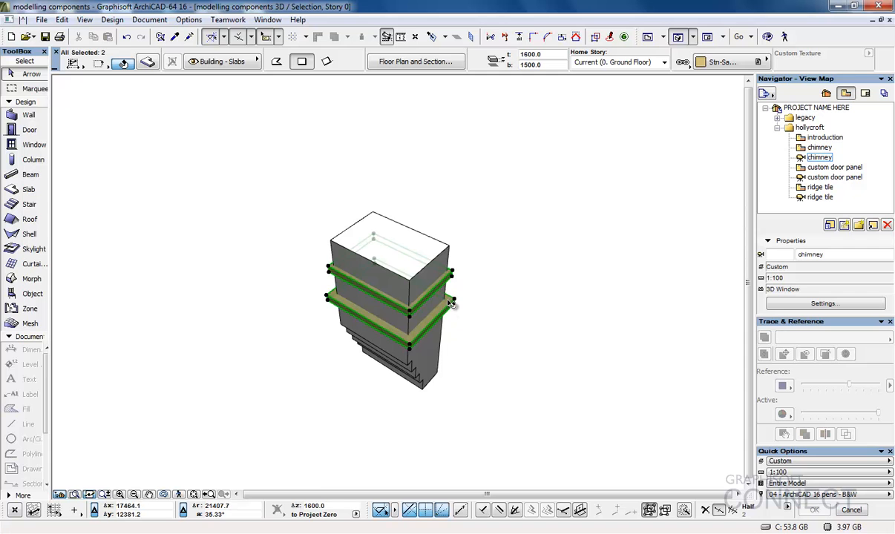
pyautogui.rightClick(475, 259)
pyautogui.click(529, 360)
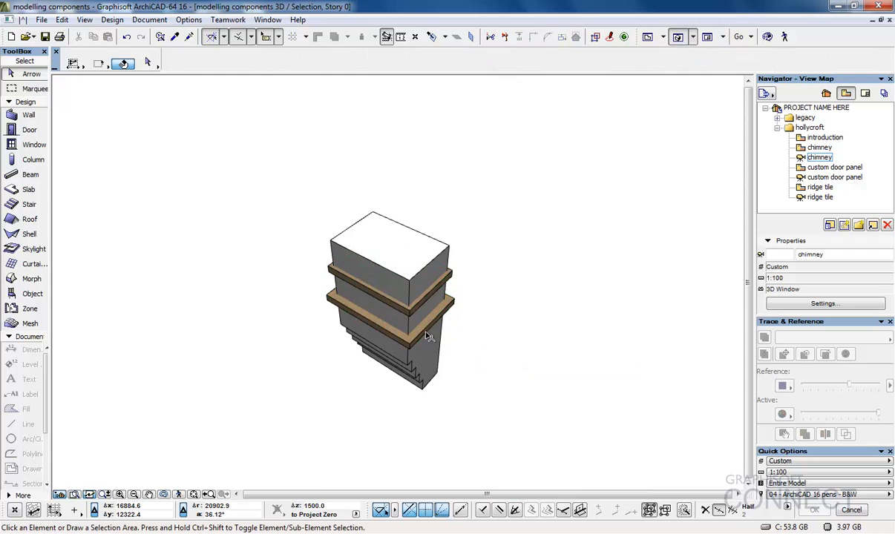
# - Merge the two band morphs and the chimney shaft into one morph with a Boolean union
pyautogui.click(428, 326)
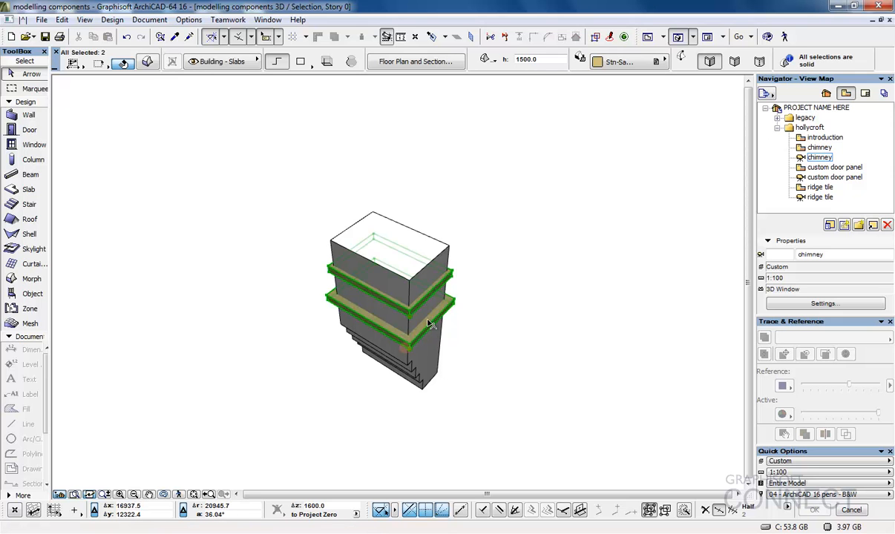
pyautogui.keyDown('shift'); pyautogui.click(427, 275); pyautogui.keyUp('shift')
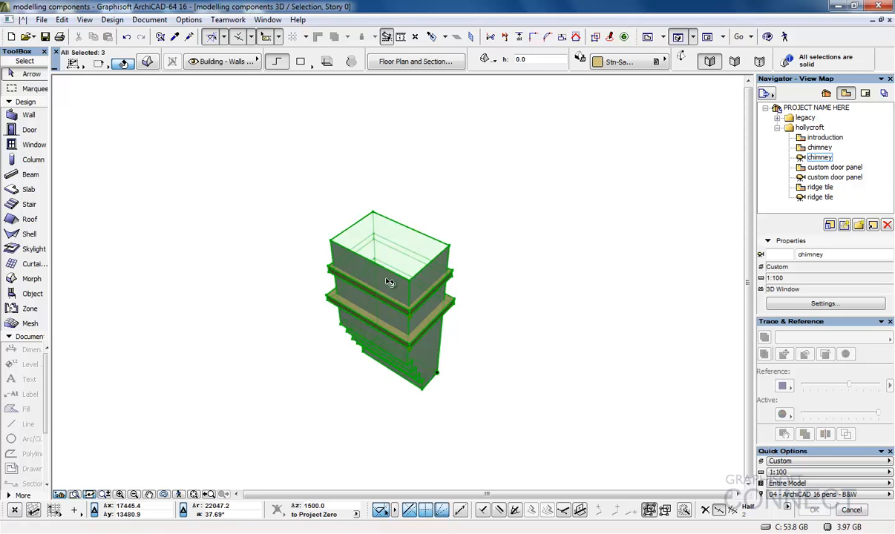
pyautogui.rightClick(428, 275)
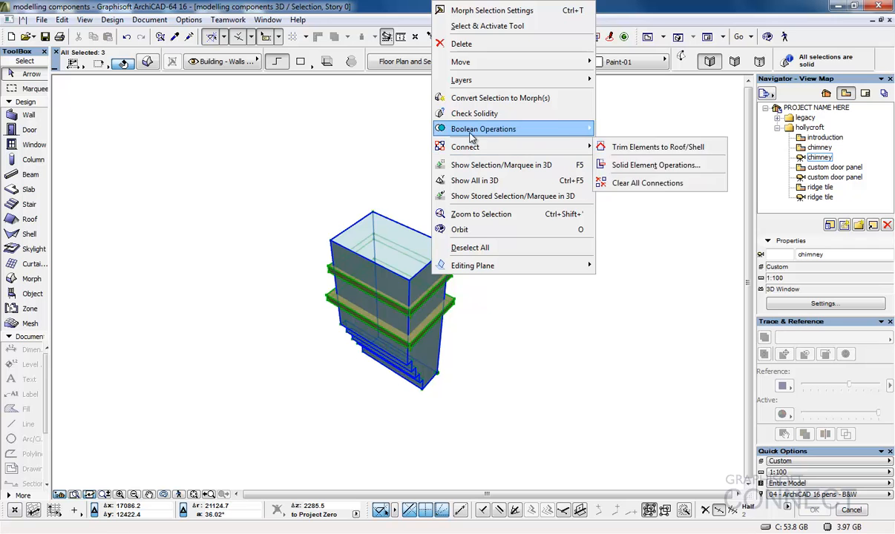
pyautogui.moveTo(519, 129)
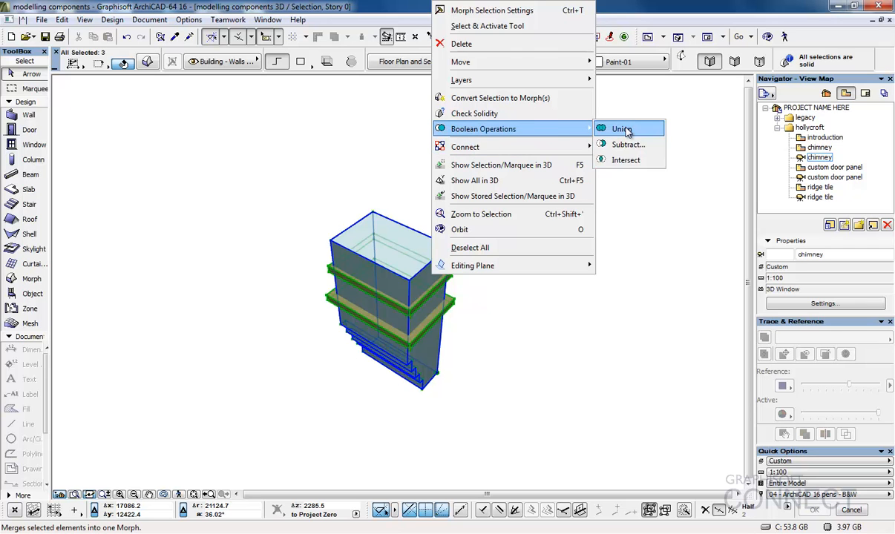
pyautogui.click(623, 129)
pyautogui.keyDown('shift'); pyautogui.moveTo(546, 262); pyautogui.dragTo(479, 216, button='middle'); pyautogui.keyUp('shift')
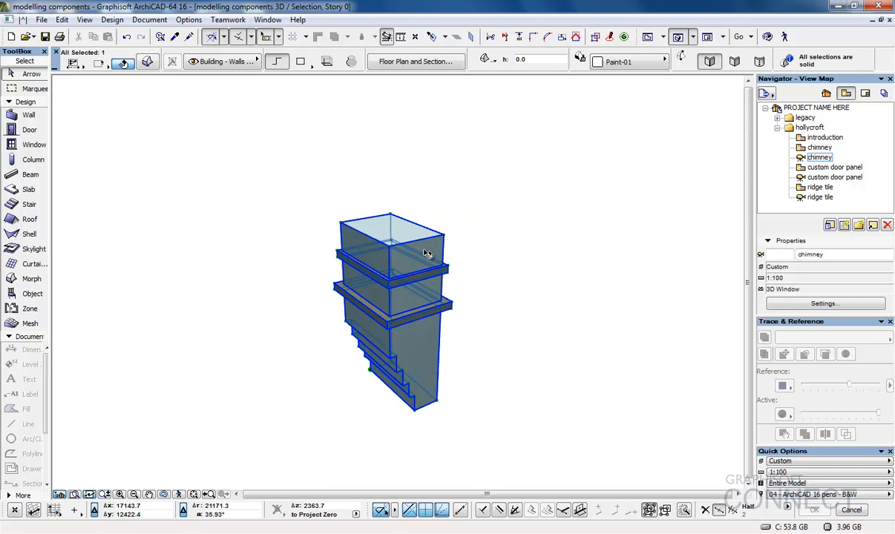
pyautogui.click(473, 256)
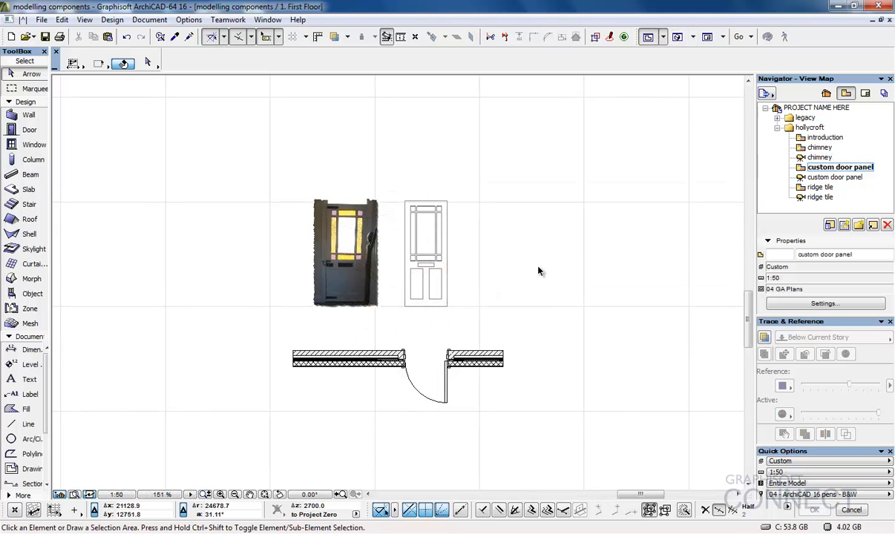
# - Open the custom door panel plan view and examine the door photo beside its panel outlines
pyautogui.scroll(5, 324, 247)
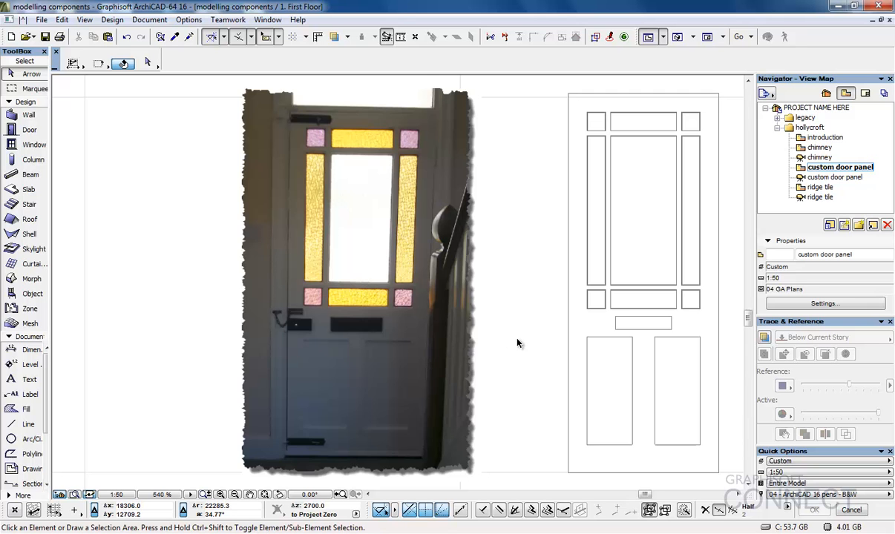
# - Select all the slabs of the door panel in plan, clear the selection and open the custom door panel 3D view
pyautogui.scroll(-2, 517, 344)
pyautogui.moveTo(449, 160); pyautogui.dragTo(628, 466)
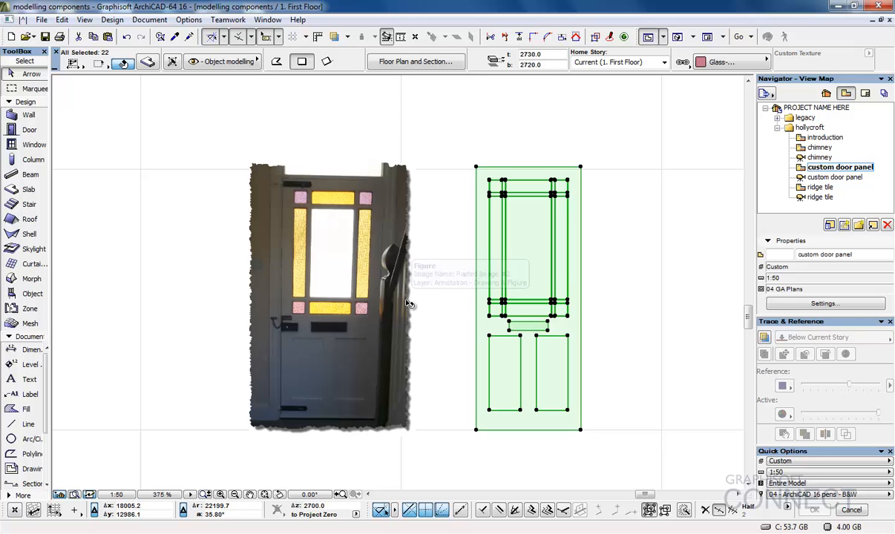
pyautogui.click(615, 293)
pyautogui.doubleClick(816, 177)
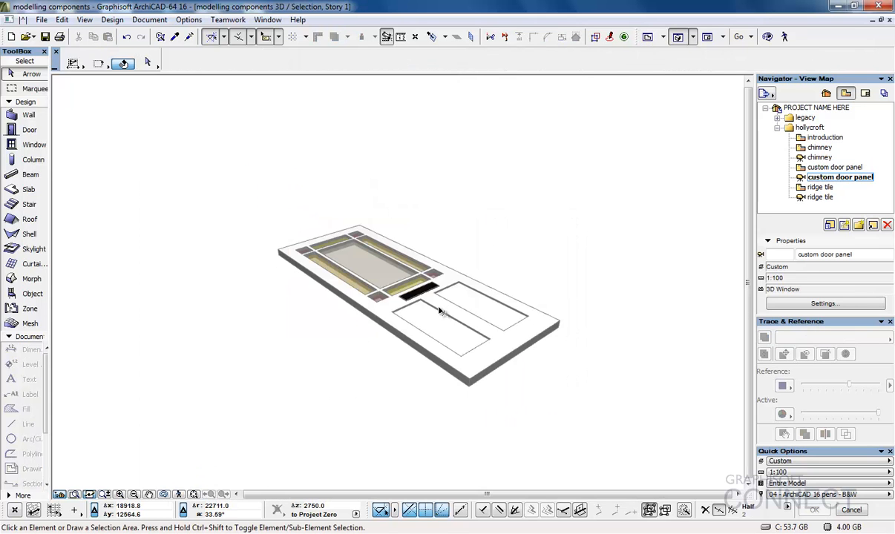
# - Examine the slabs making up the door panel in 3D: a lower panel, the yellow glass, its surrounding bead and the main frame
pyautogui.click(430, 351)
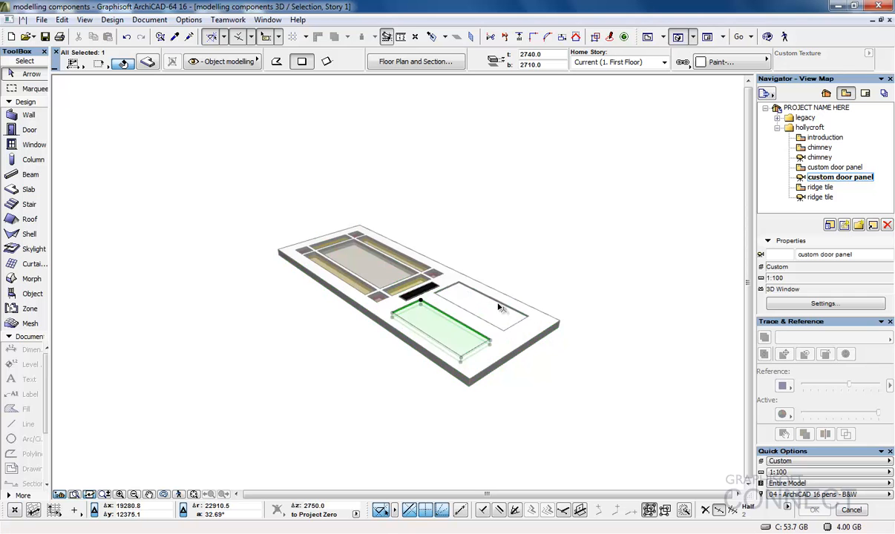
pyautogui.click(529, 238)
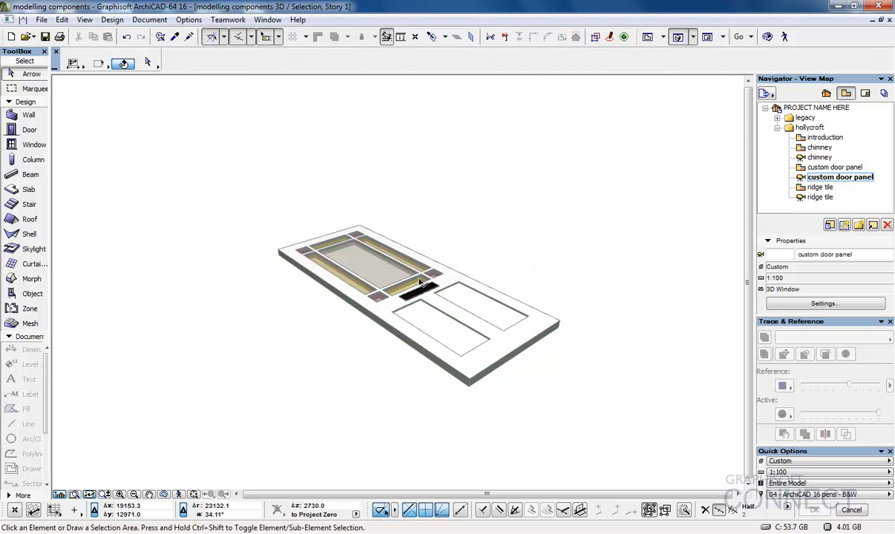
pyautogui.scroll(6, 422, 284)
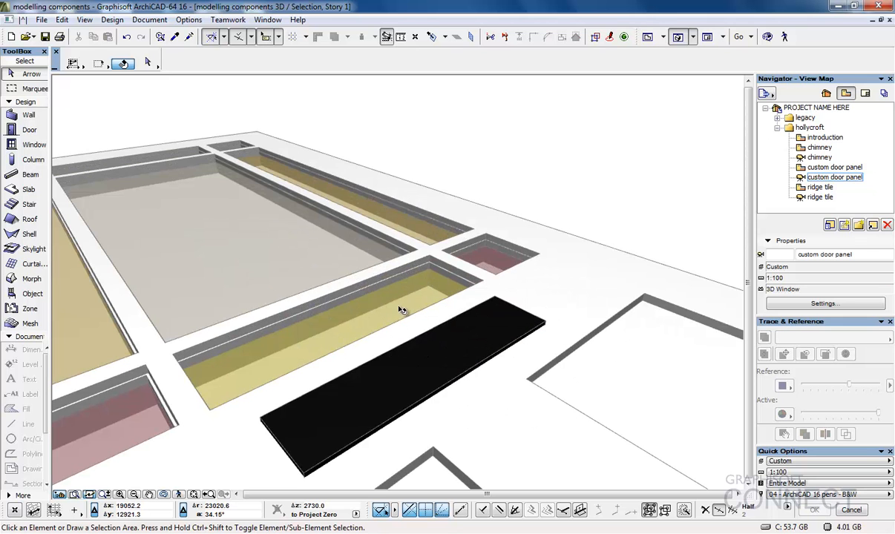
pyautogui.click(403, 309)
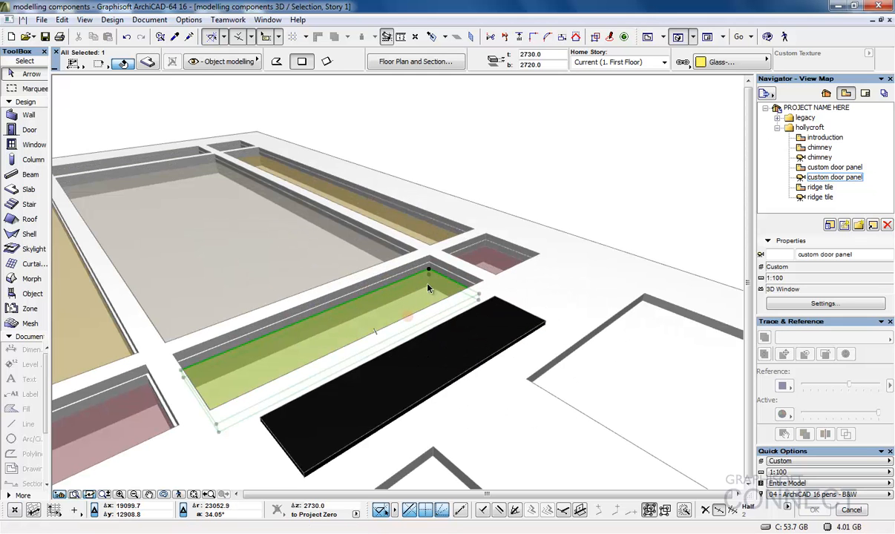
pyautogui.click(418, 272)
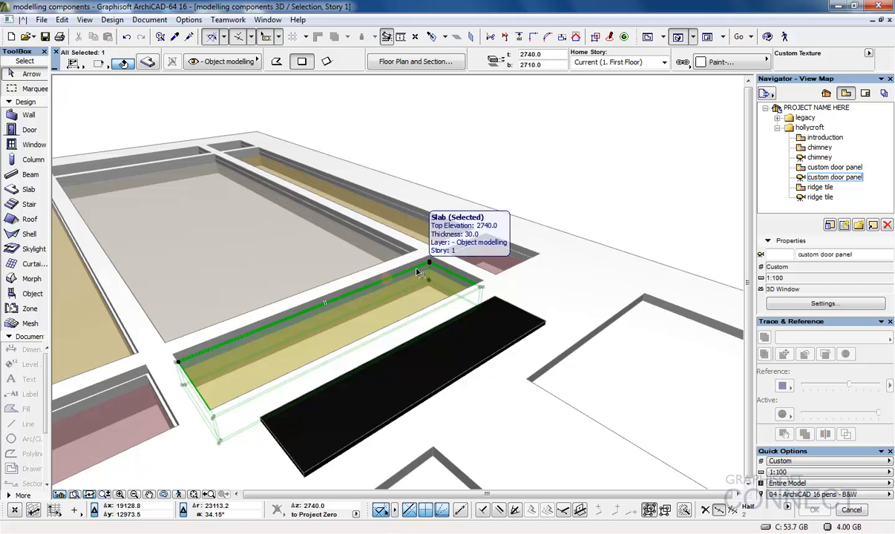
pyautogui.click(413, 266)
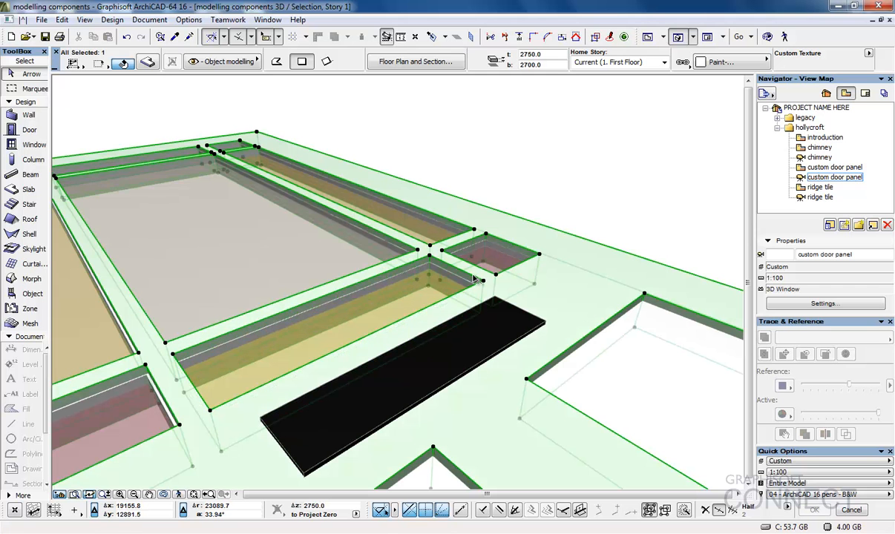
pyautogui.press('Escape')
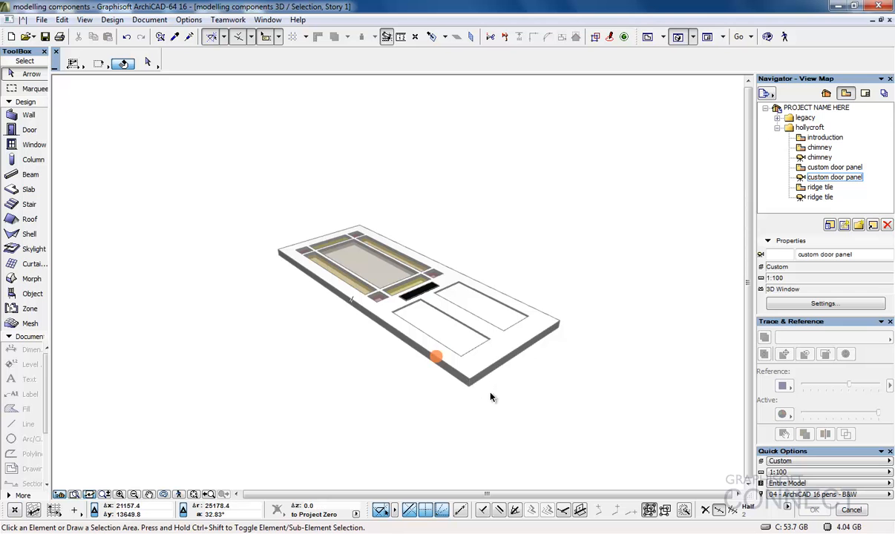
# - Save all the door panel's slabs as a door leaf named 802x2022 entrance door panel in the Embedded Library
pyautogui.moveTo(265, 201); pyautogui.dragTo(559, 386)
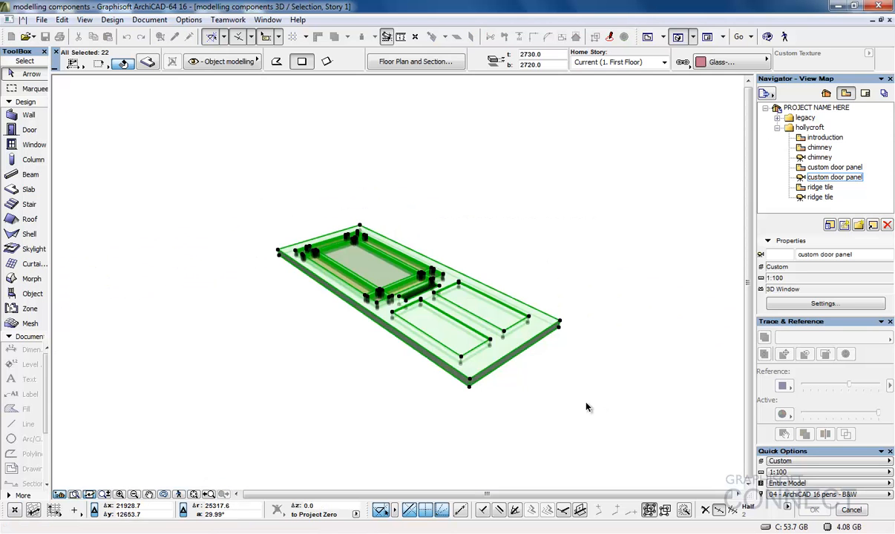
pyautogui.click(42, 19)
pyautogui.moveTo(101, 213)
pyautogui.moveTo(297, 309)
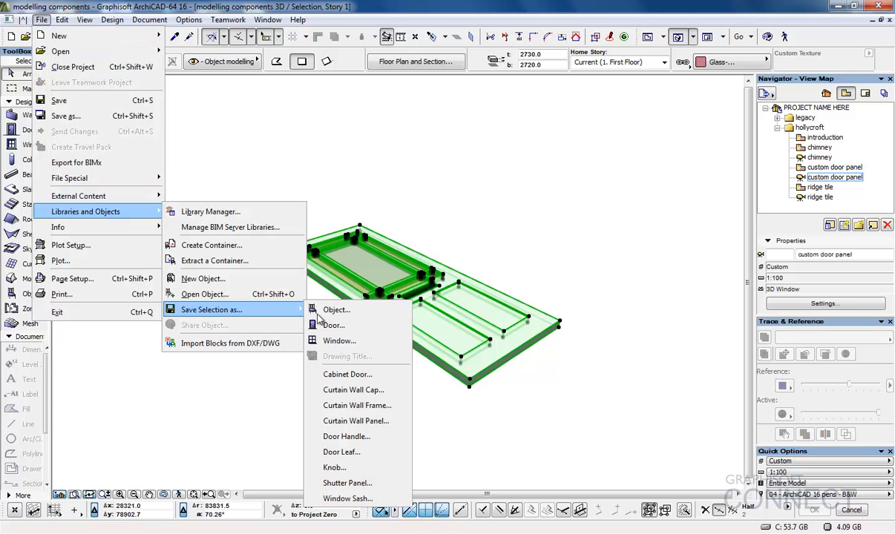
pyautogui.click(373, 454)
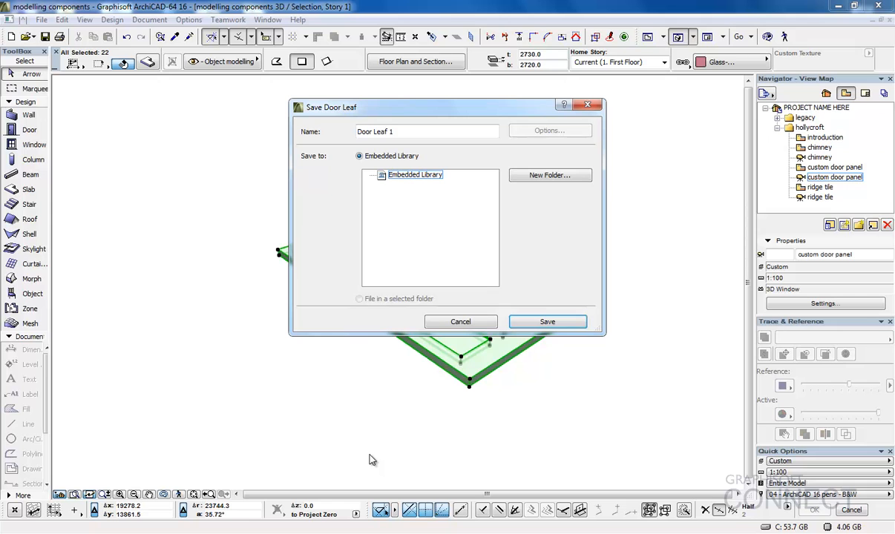
pyautogui.moveTo(402, 133); pyautogui.dragTo(235, 116)
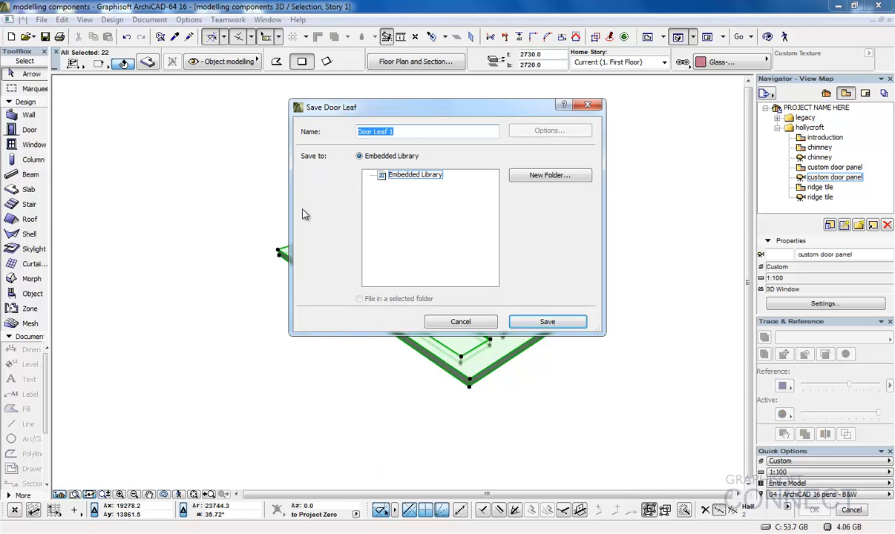
pyautogui.write('ent')
pyautogui.write('802')
pyautogui.write('x2022')
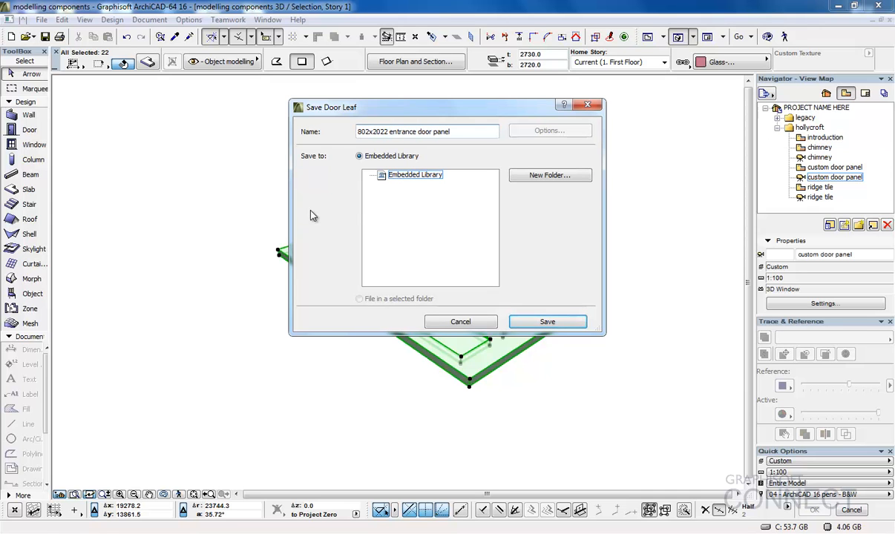
pyautogui.click(533, 321)
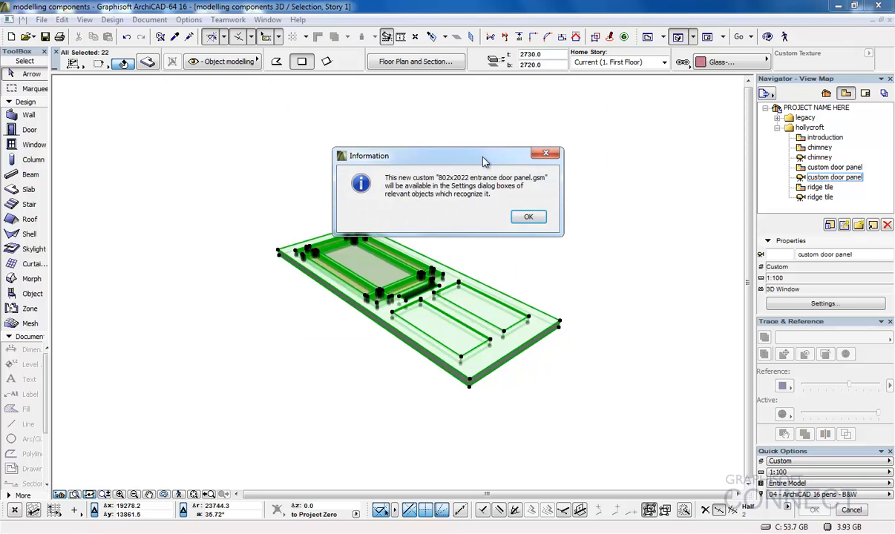
pyautogui.click(528, 220)
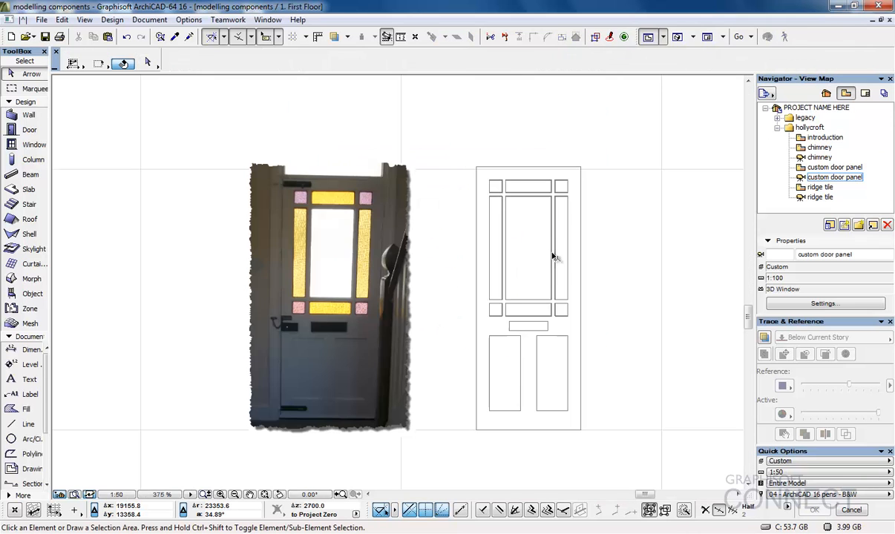
# - Assign the custom panel 802x2022 entrance door panel to the hinged door in the wall below the panel outlines
pyautogui.moveTo(452, 333); pyautogui.dragTo(427, 116, button='middle')
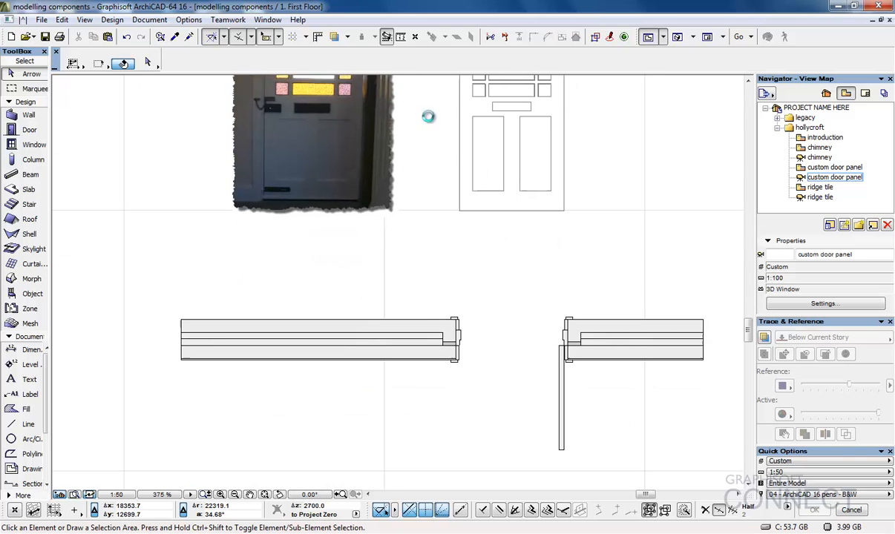
pyautogui.click(564, 449)
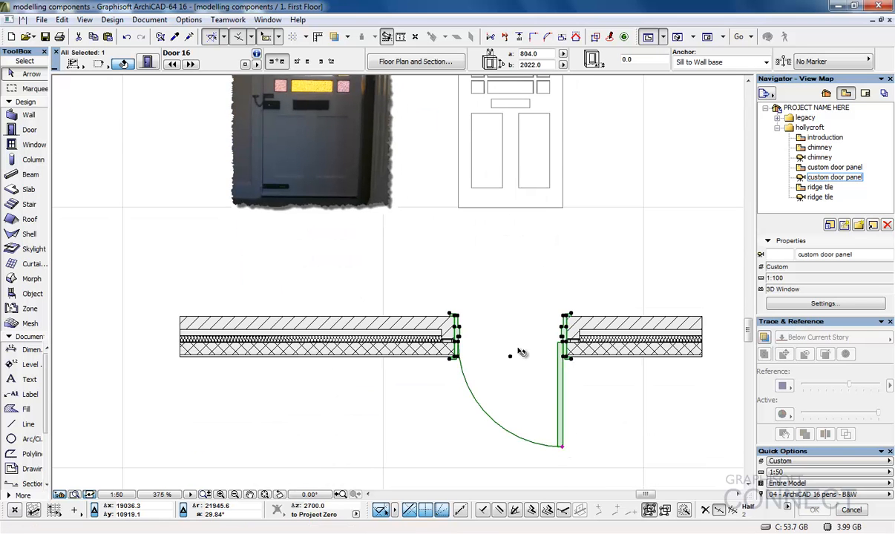
pyautogui.scroll(-2, 520, 354)
pyautogui.moveTo(519, 354); pyautogui.dragTo(482, 340, button='middle')
pyautogui.click(144, 63)
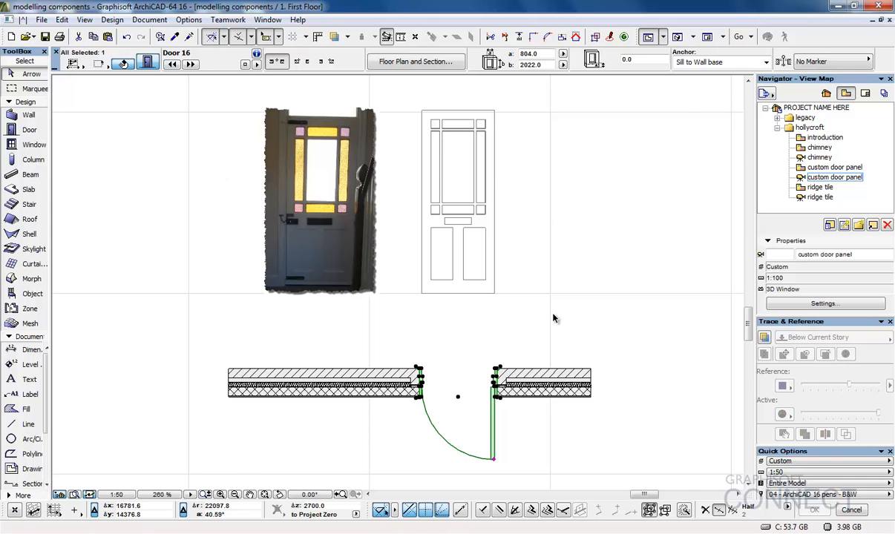
pyautogui.click(552, 316)
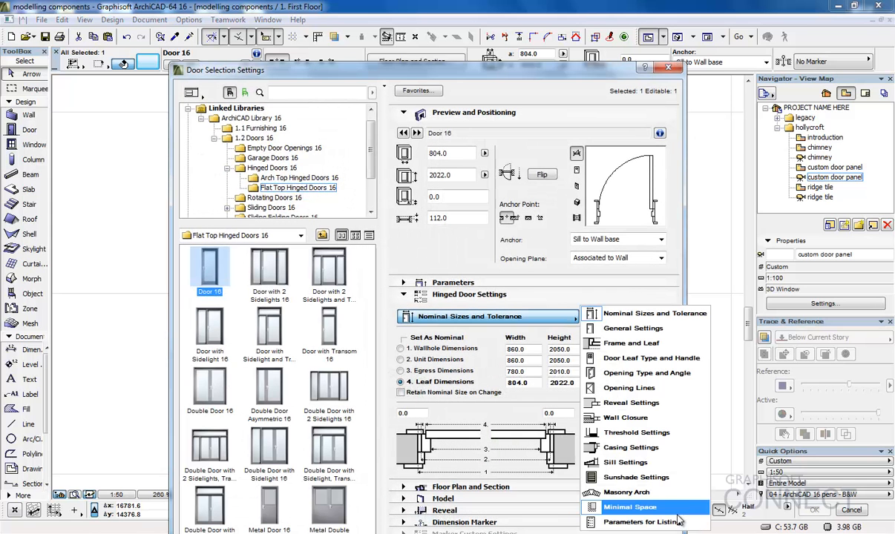
pyautogui.click(645, 359)
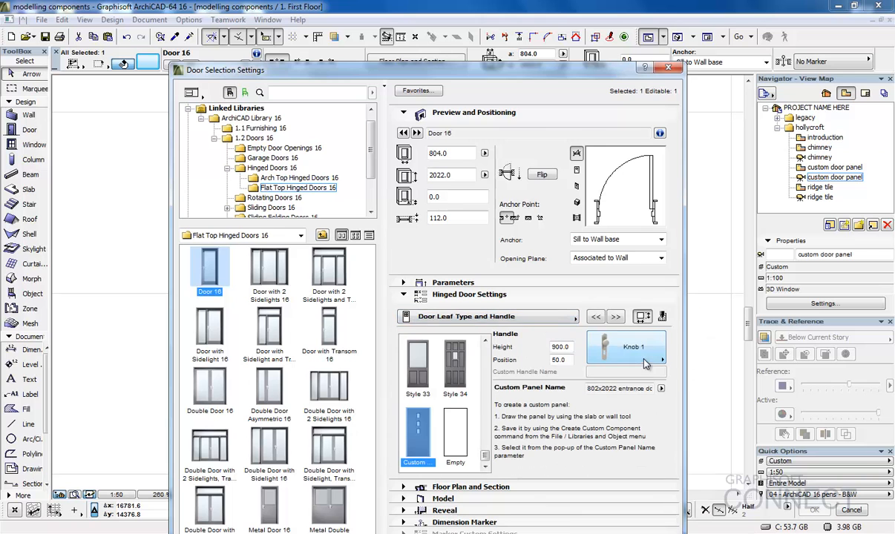
pyautogui.click(661, 388)
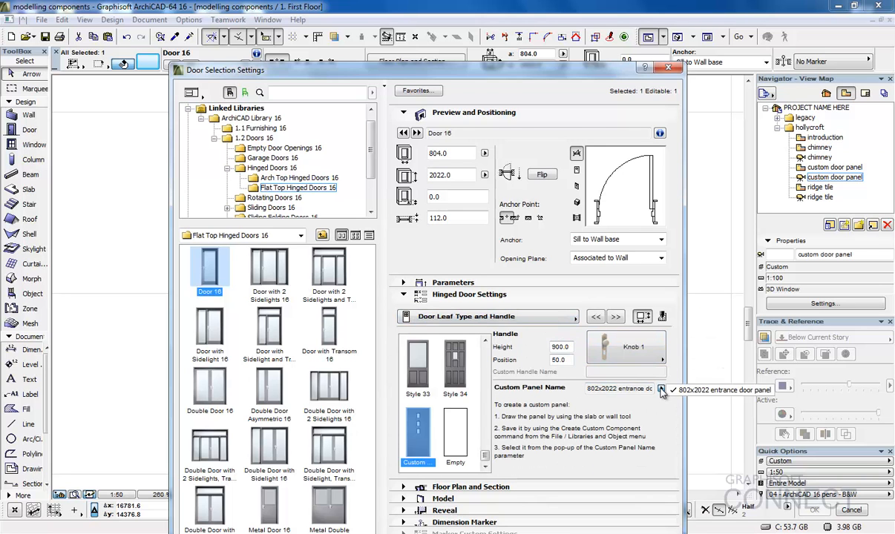
pyautogui.click(707, 393)
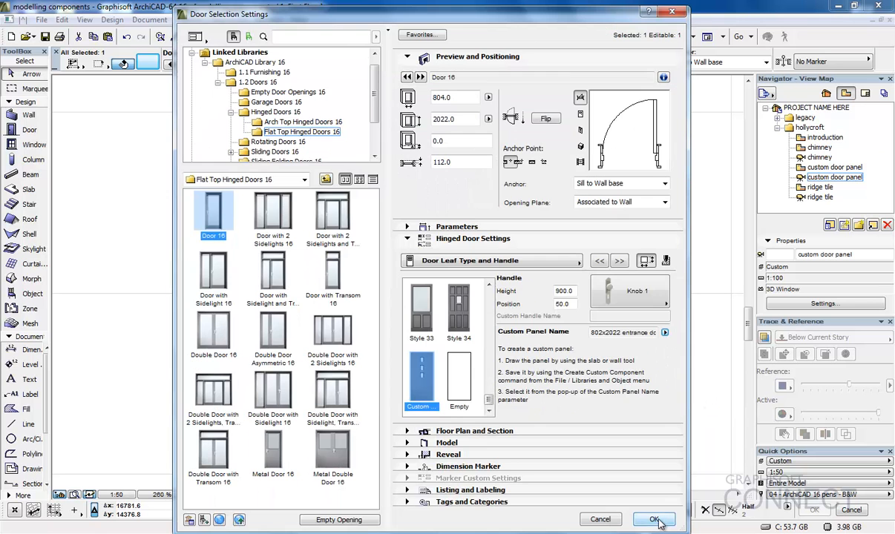
pyautogui.click(624, 491)
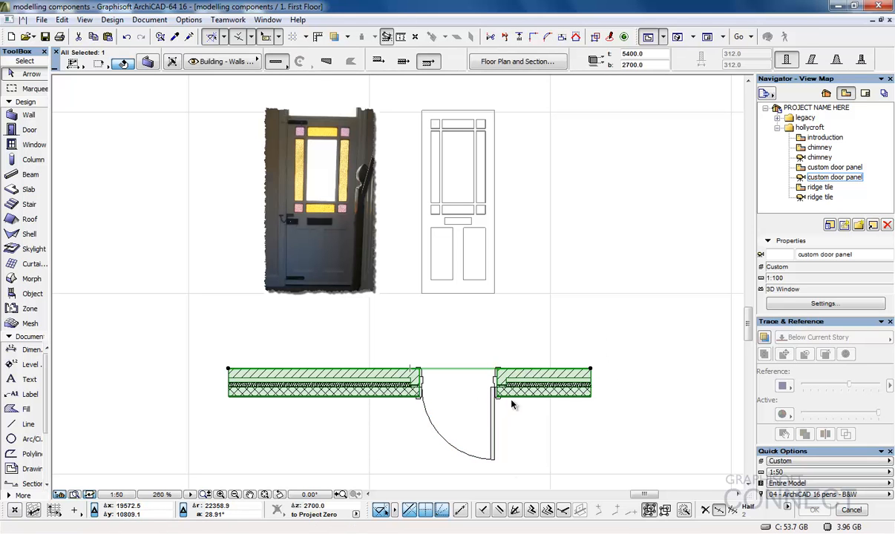
# - Show the wall with its door in 3D and inspect the custom door panel from both sides of the wall
pyautogui.press('F5')
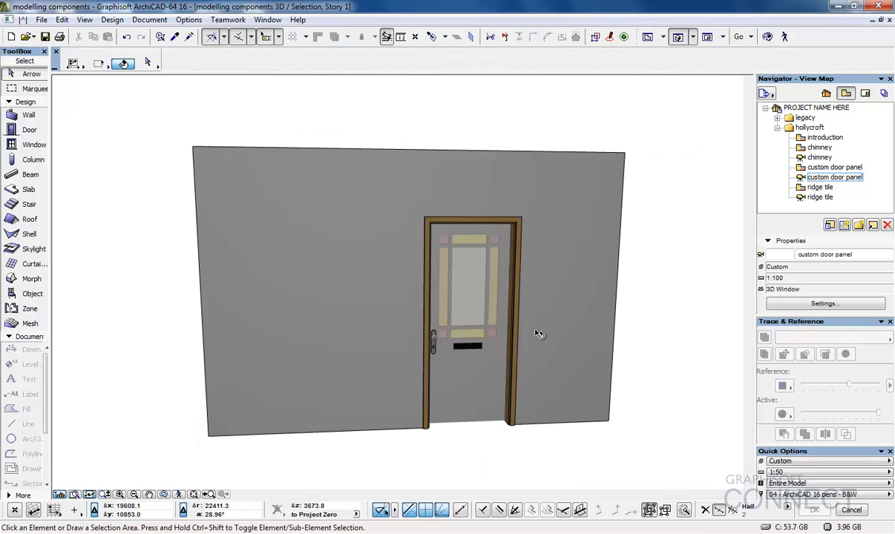
pyautogui.keyDown('shift'); pyautogui.moveTo(565, 322); pyautogui.dragTo(372, 321, button='middle'); pyautogui.keyUp('shift')
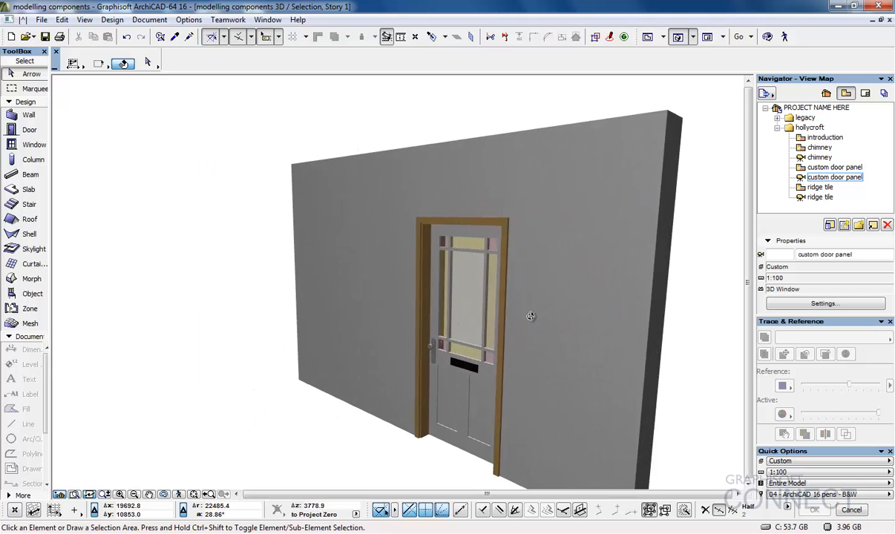
pyautogui.keyDown('shift'); pyautogui.moveTo(621, 306); pyautogui.dragTo(424, 188, button='middle'); pyautogui.keyUp('shift')
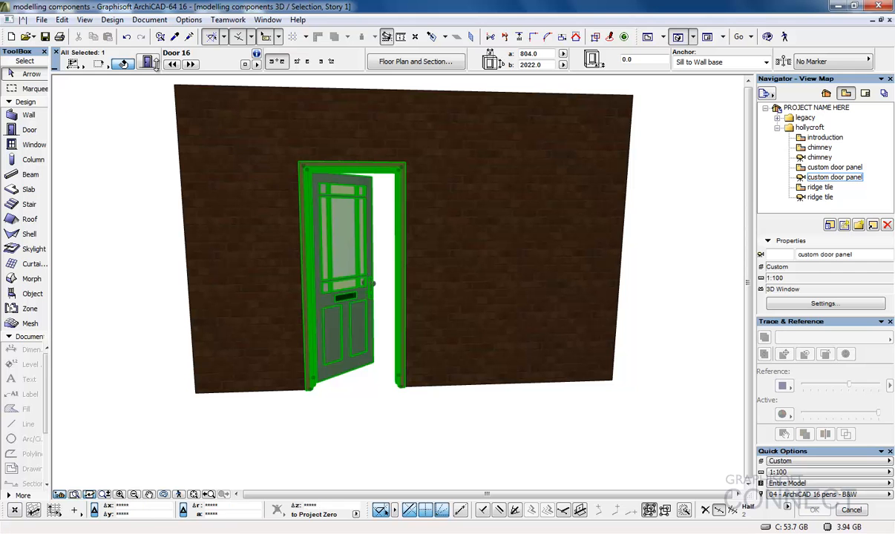
# - Review the door's hinged door settings from General Settings through to Parameters for Listing
pyautogui.click(147, 61)
pyautogui.click(578, 260)
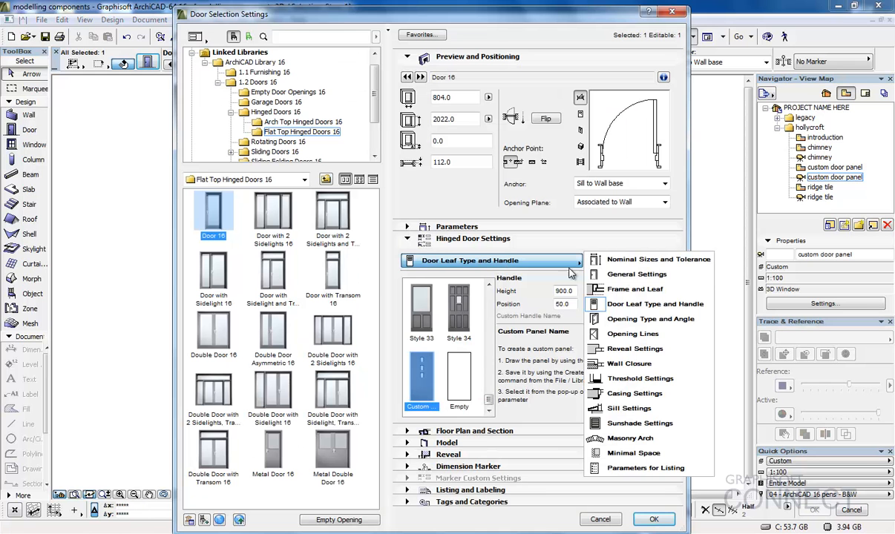
pyautogui.click(640, 275)
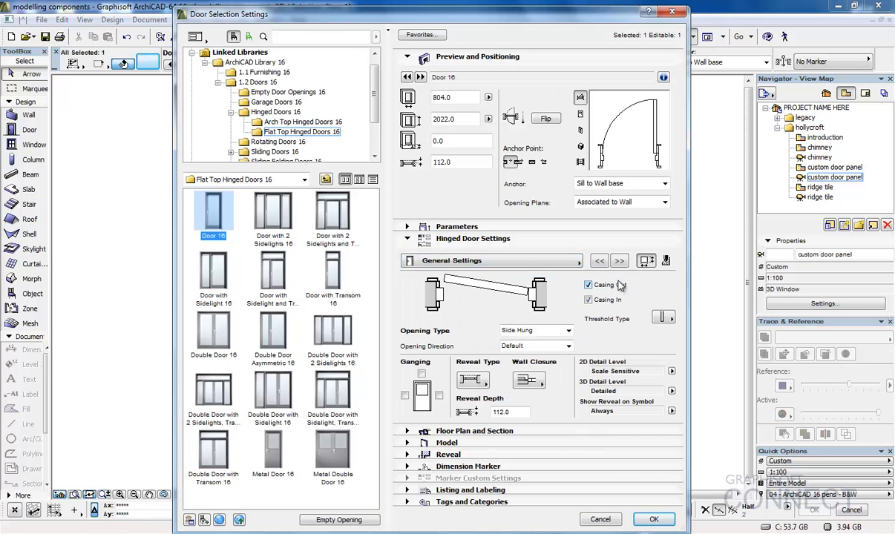
pyautogui.click(619, 264)
pyautogui.click(620, 264)
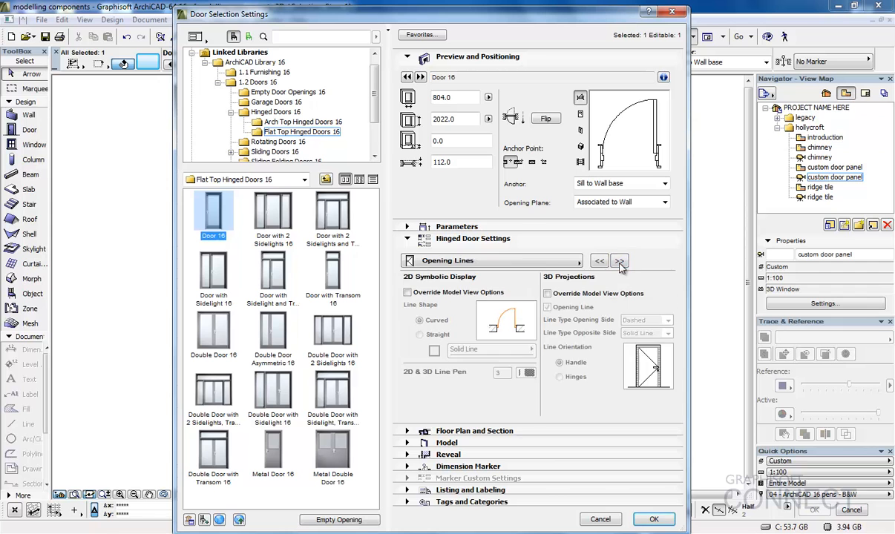
pyautogui.click(620, 264)
pyautogui.click(620, 264)
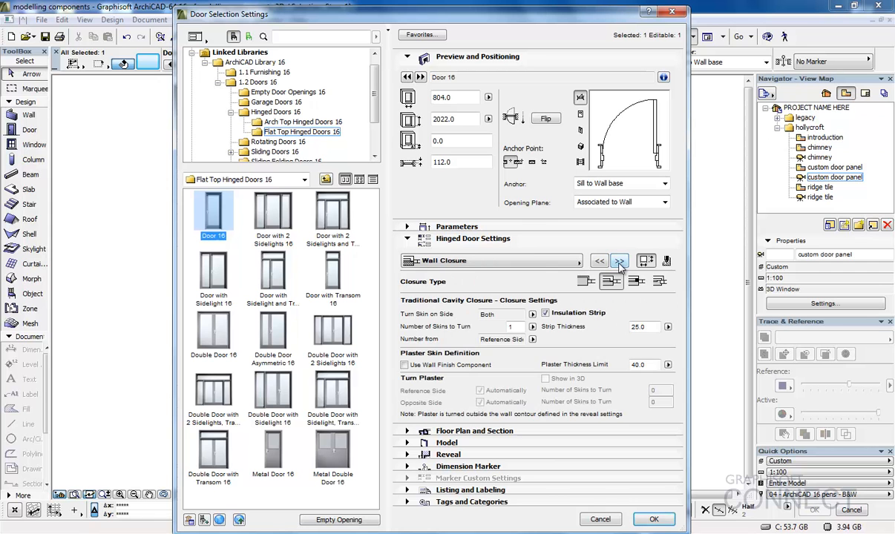
pyautogui.click(619, 265)
pyautogui.click(619, 264)
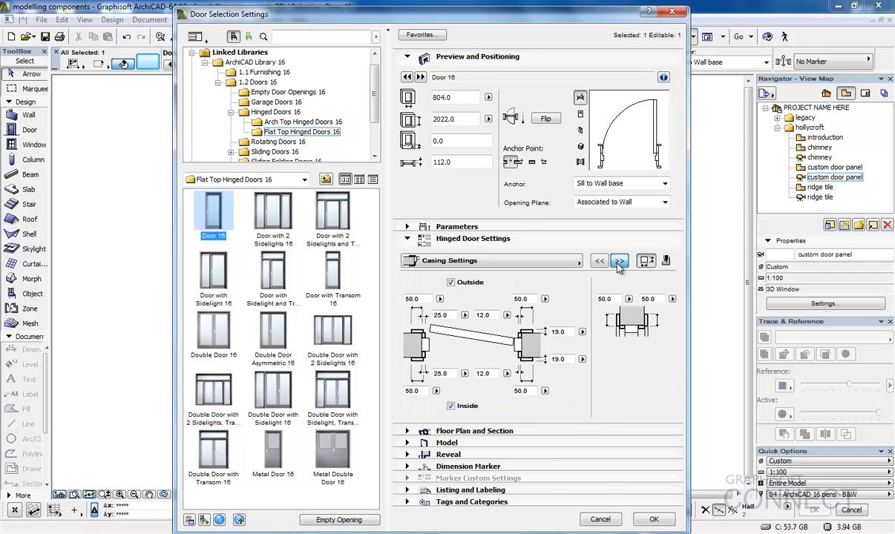
pyautogui.click(620, 264)
pyautogui.click(620, 264)
pyautogui.click(620, 264)
pyautogui.click(619, 264)
pyautogui.click(619, 264)
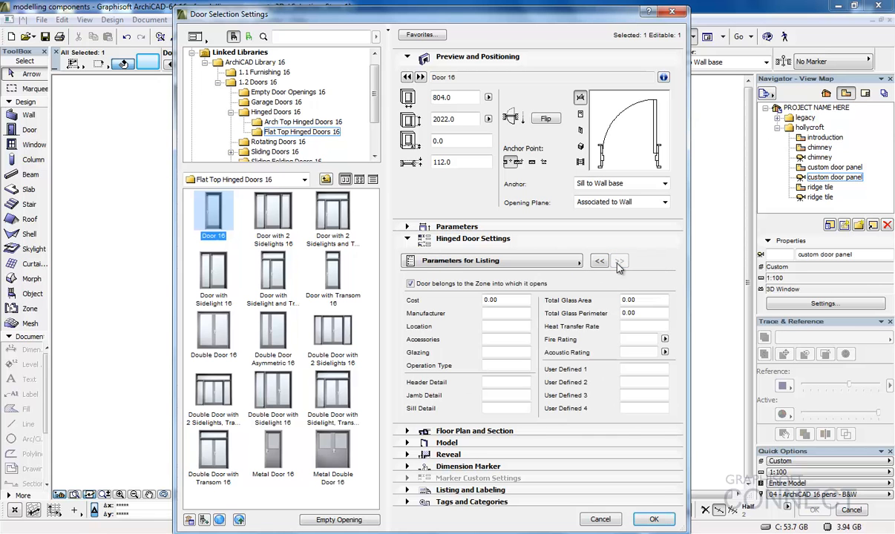
# - Set the door's cost to 750.00 in its parameters for listing
pyautogui.click(517, 303)
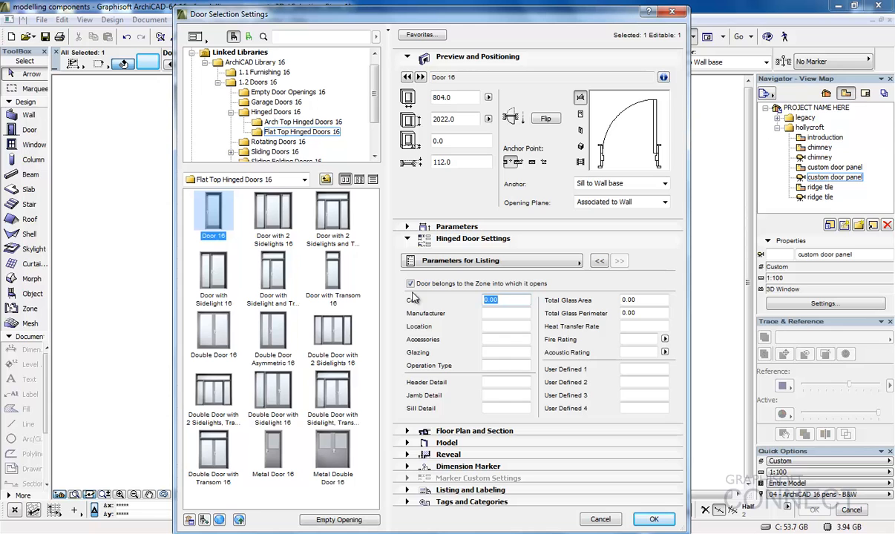
pyautogui.write('750.00')
pyautogui.press('Tab')
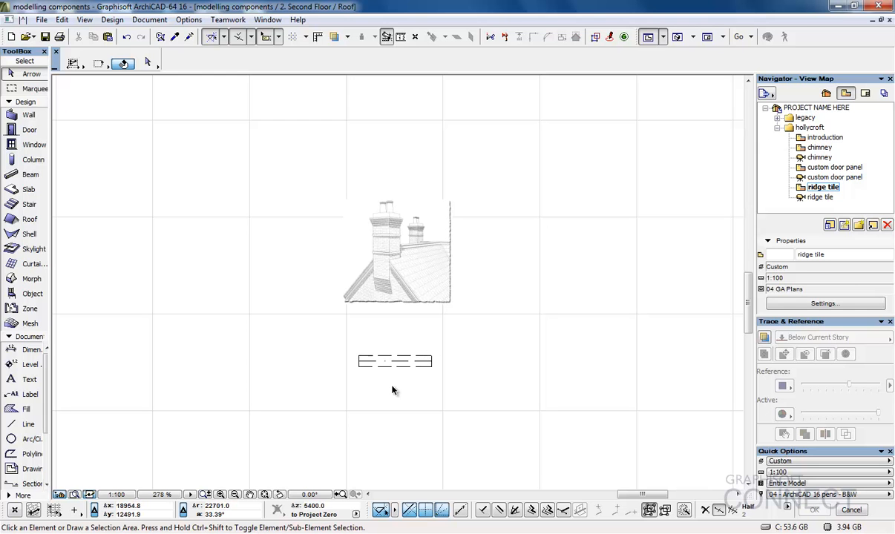
# - Examine the roof drawing and the ridge tile's plan below it, and open the saved ridge tile 3D view
pyautogui.scroll(5, 393, 234)
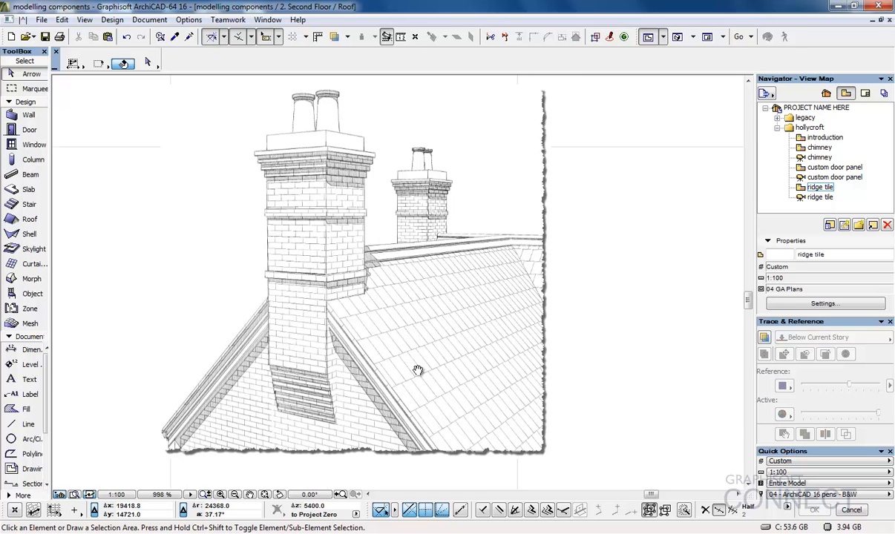
pyautogui.moveTo(418, 370); pyautogui.dragTo(443, 167, button='middle')
pyautogui.moveTo(417, 402); pyautogui.dragTo(440, 258, button='middle')
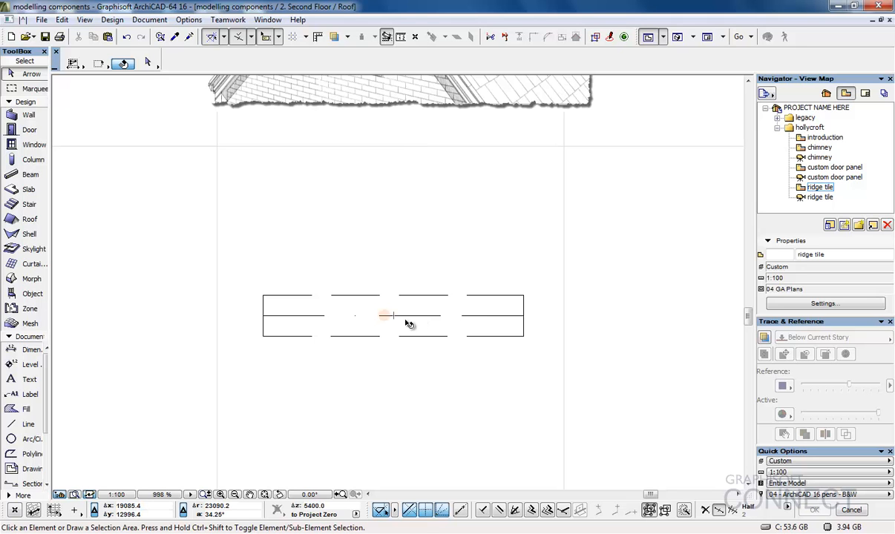
pyautogui.doubleClick(816, 197)
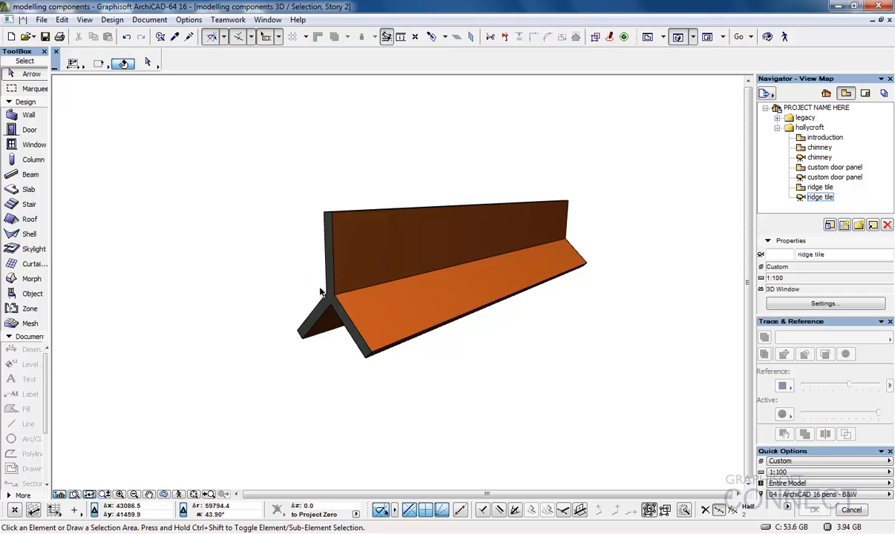
# - Pick up the ridge tile beam's settings and open the ridge tile profile for editing in the Profile Manager
pyautogui.keyDown('alt'); pyautogui.click(399, 254); pyautogui.keyUp('alt')
pyautogui.click(190, 21)
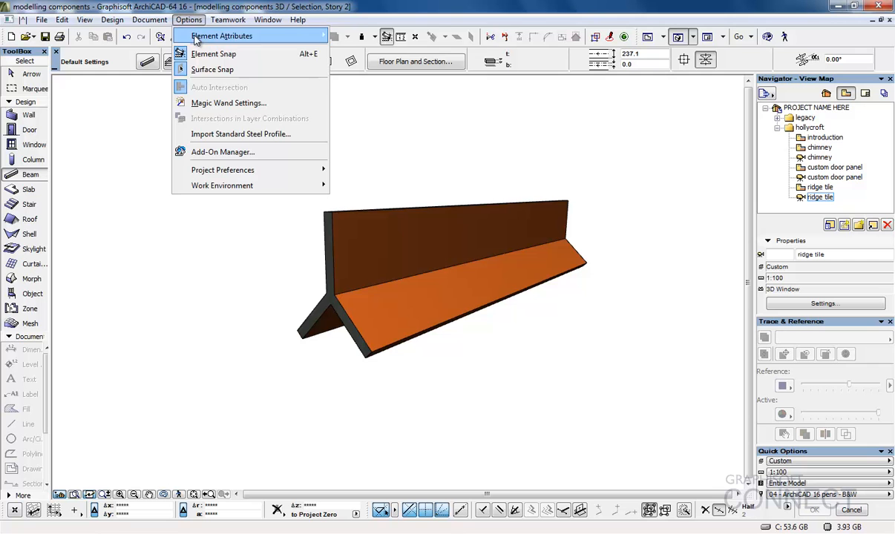
pyautogui.moveTo(221, 36)
pyautogui.click(361, 160)
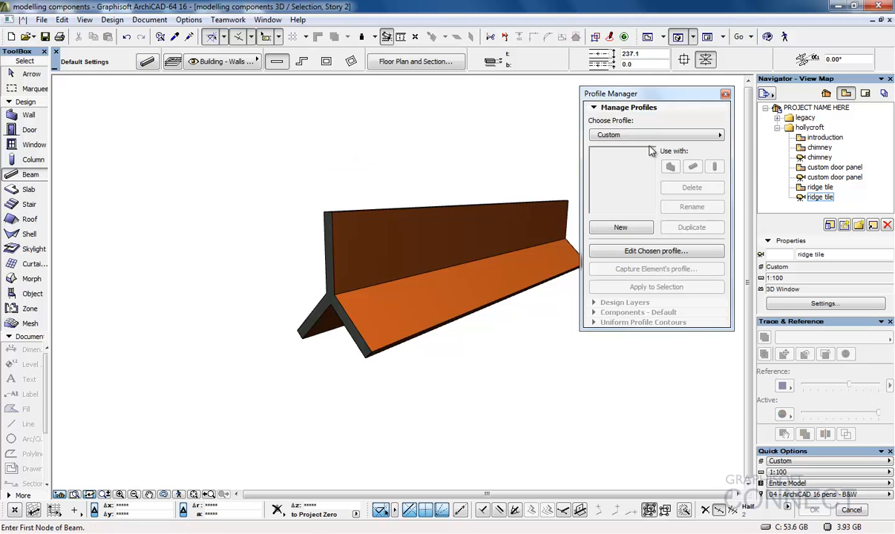
pyautogui.click(611, 137)
pyautogui.click(783, 353)
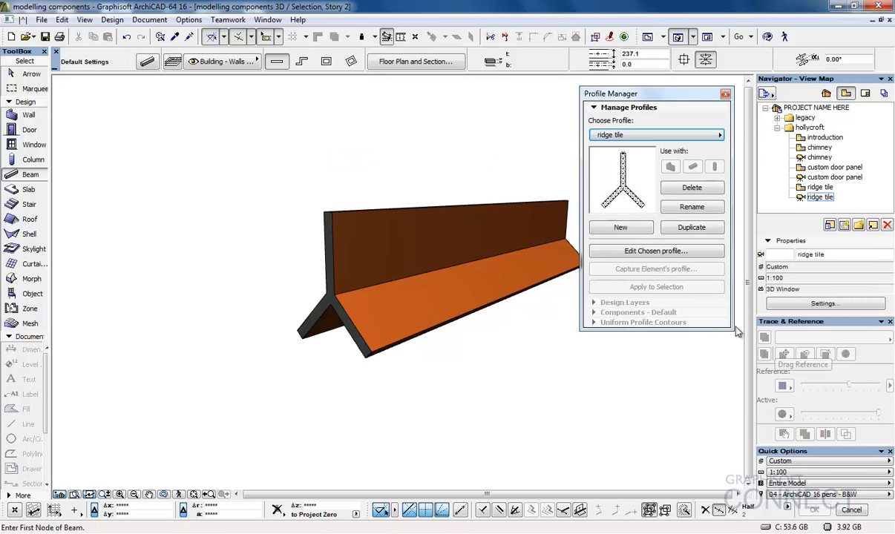
pyautogui.click(649, 252)
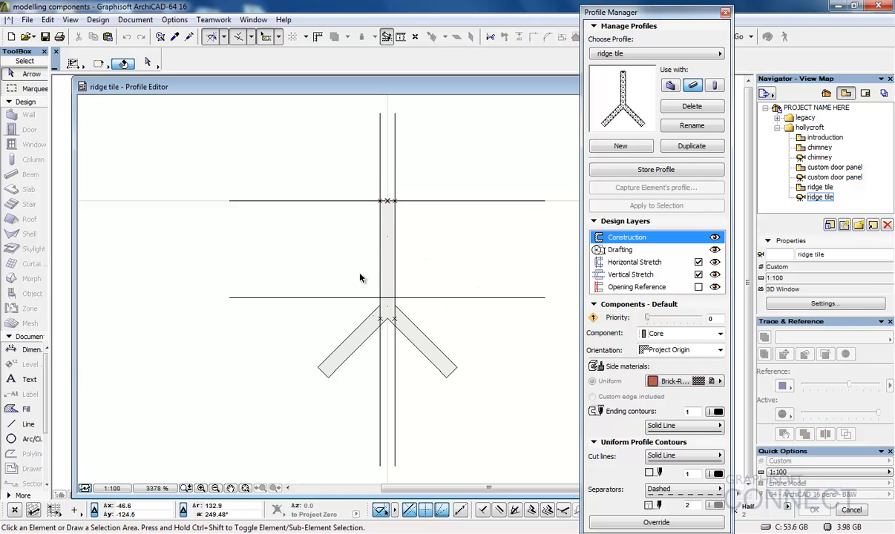
# - Add a circular roll to the vertical stem of the ridge tile profile, store the profile and close the Profile Manager
pyautogui.click(23, 425)
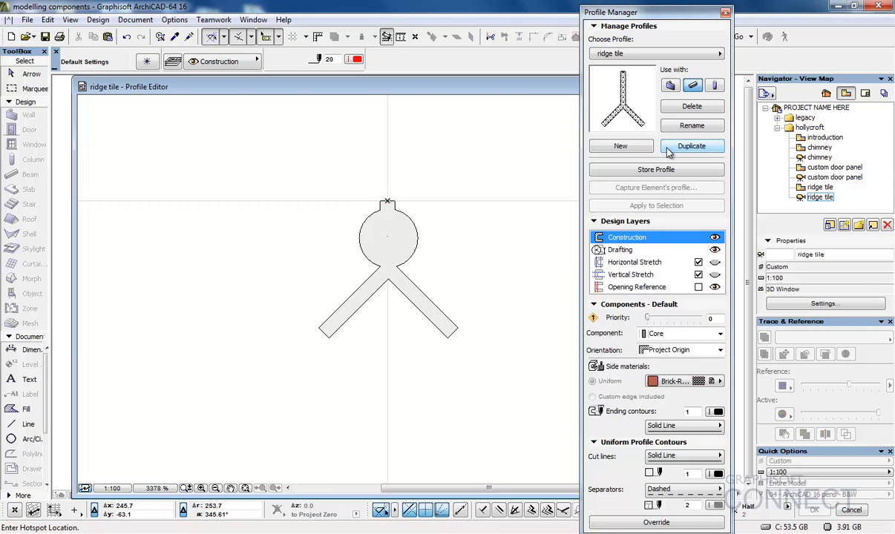
pyautogui.click(641, 170)
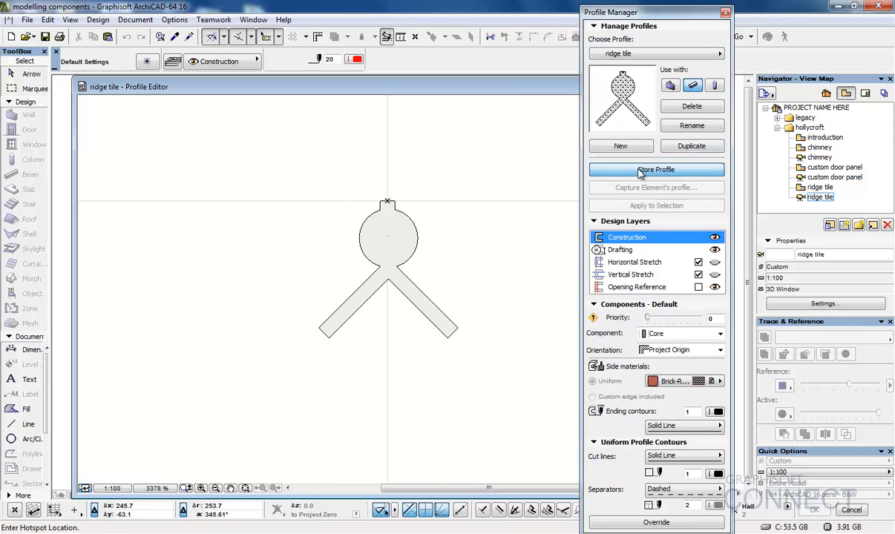
pyautogui.click(726, 14)
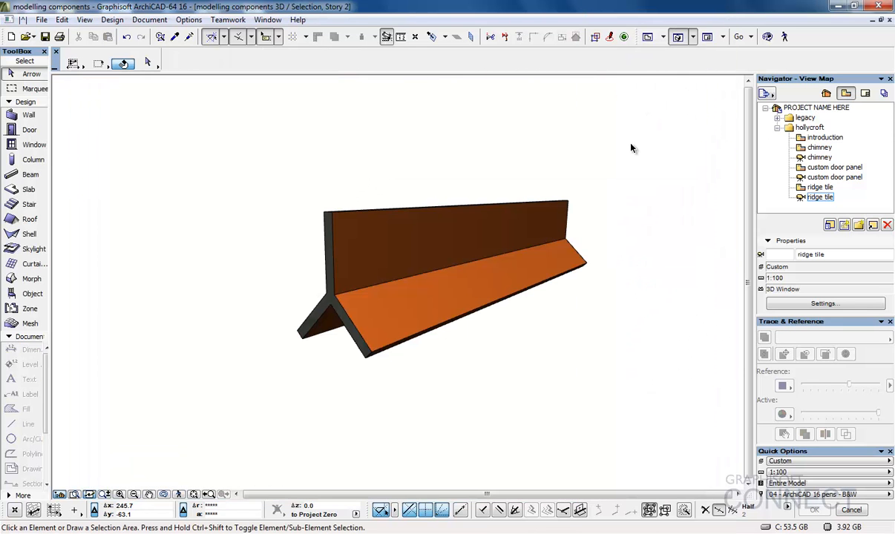
# - Rebuild the 3D view with the stored profile and inspect the ridge tile from another angle
pyautogui.rightClick(593, 220)
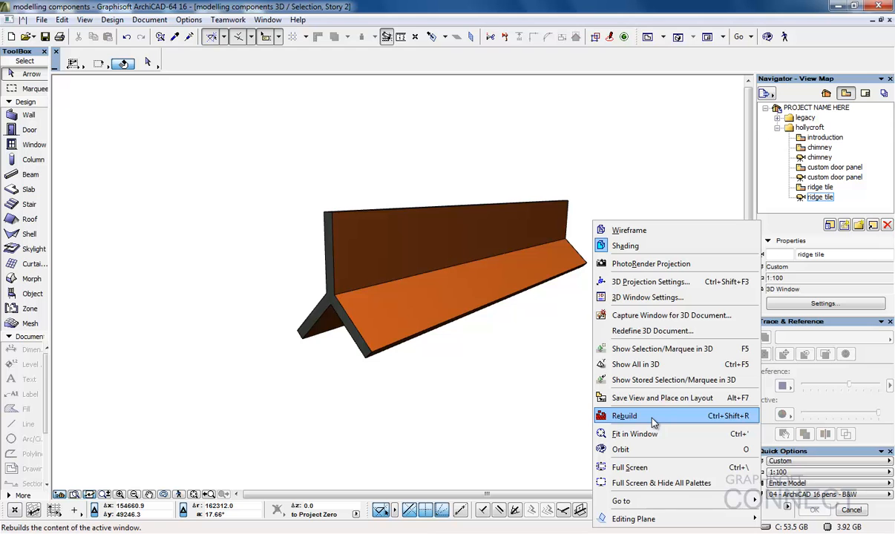
pyautogui.click(651, 420)
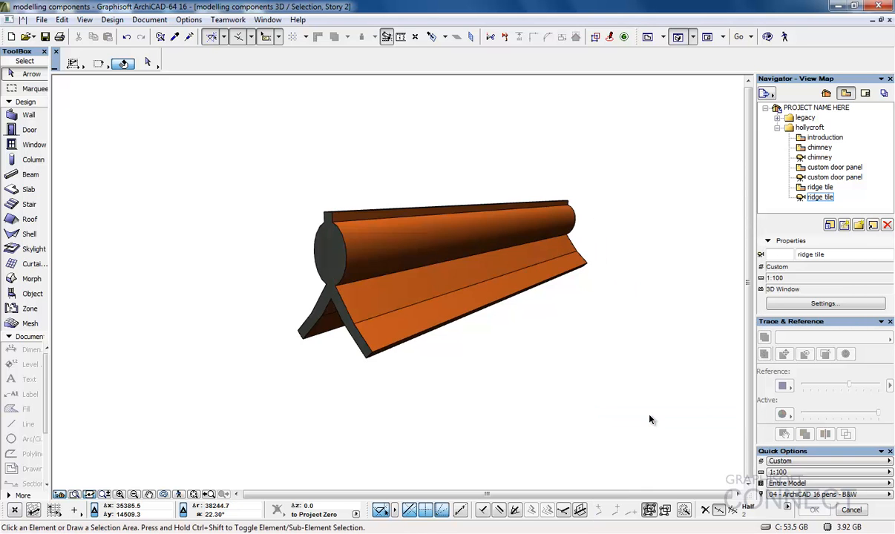
pyautogui.moveTo(457, 290); pyautogui.dragTo(490, 282)
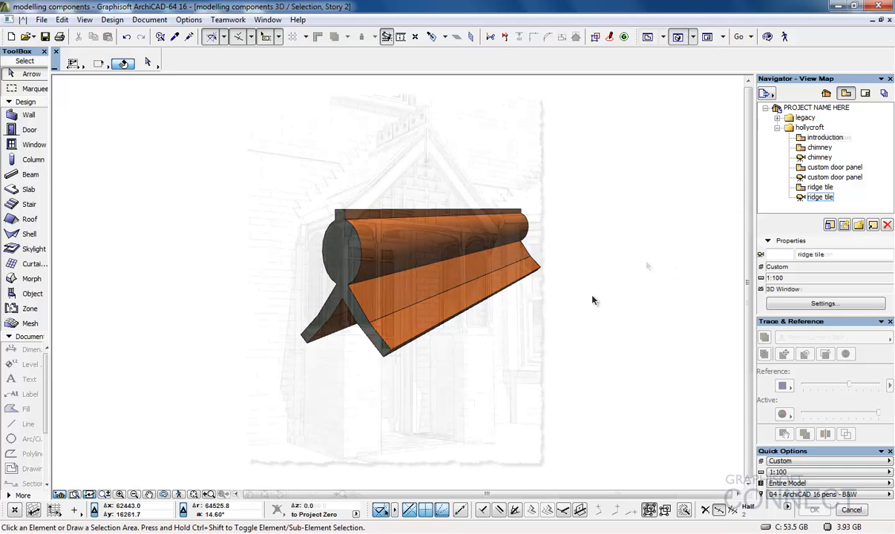